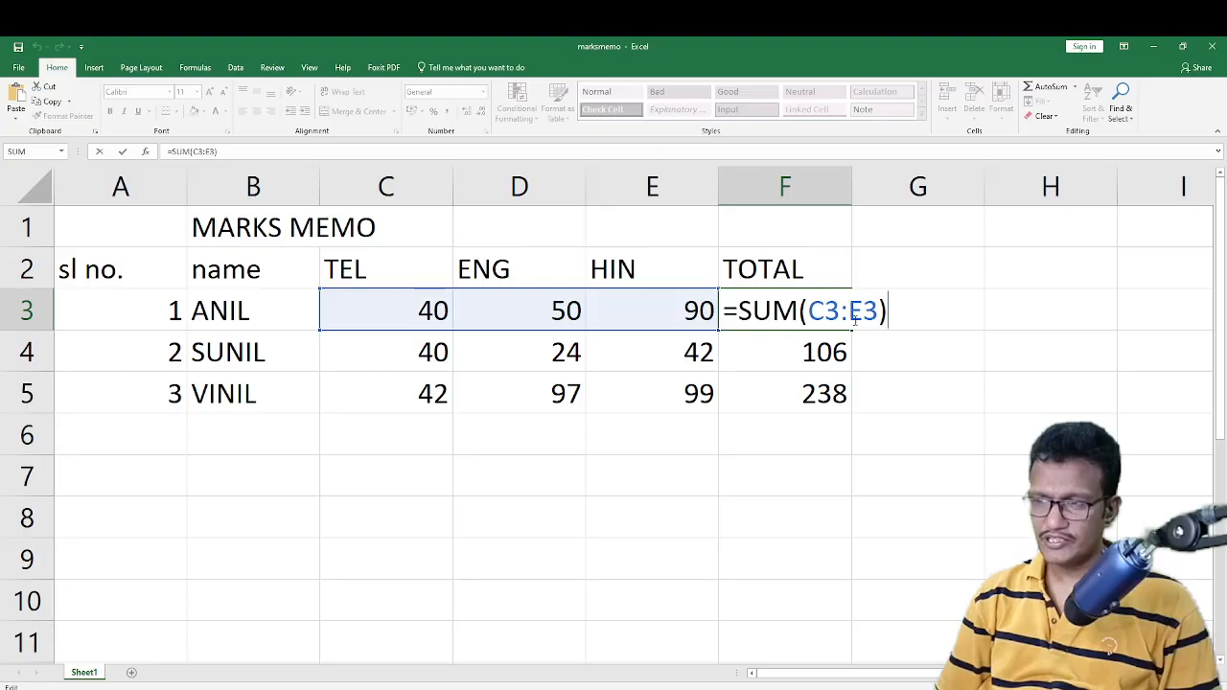
Inspect the SUM formulas in the TOTAL cells F3 and F4 without changing them
key(ctrl+Return)
click(794, 354)
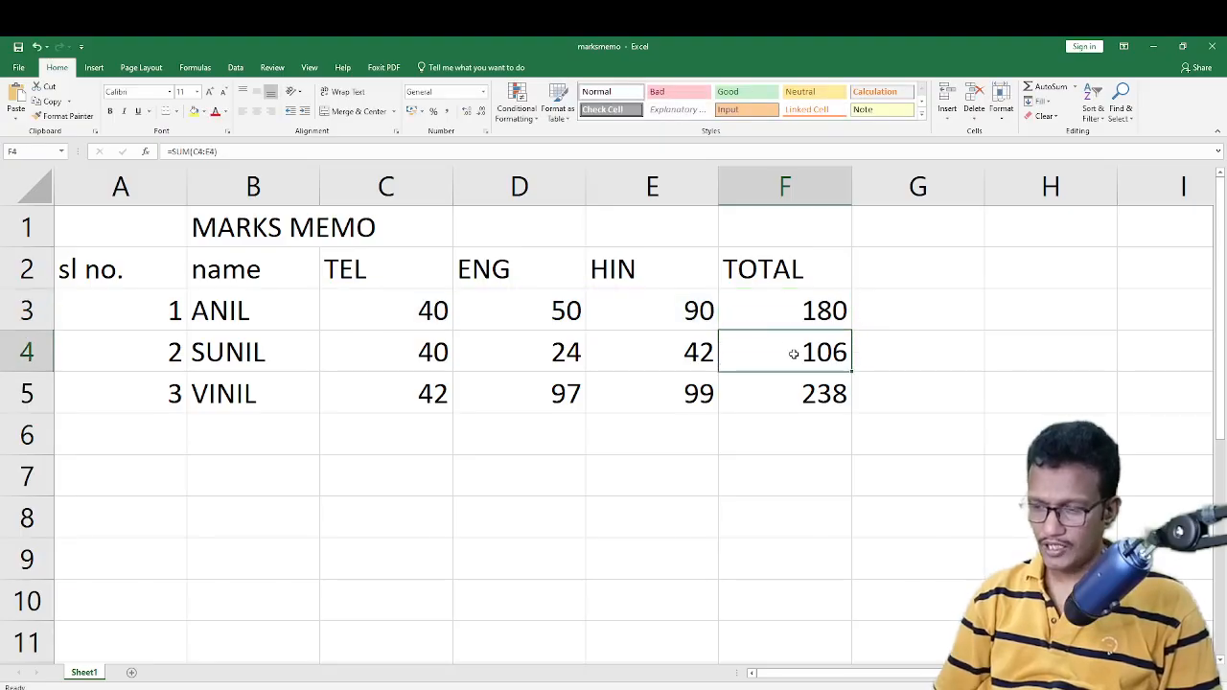
key(F2)
key(ctrl+Return)
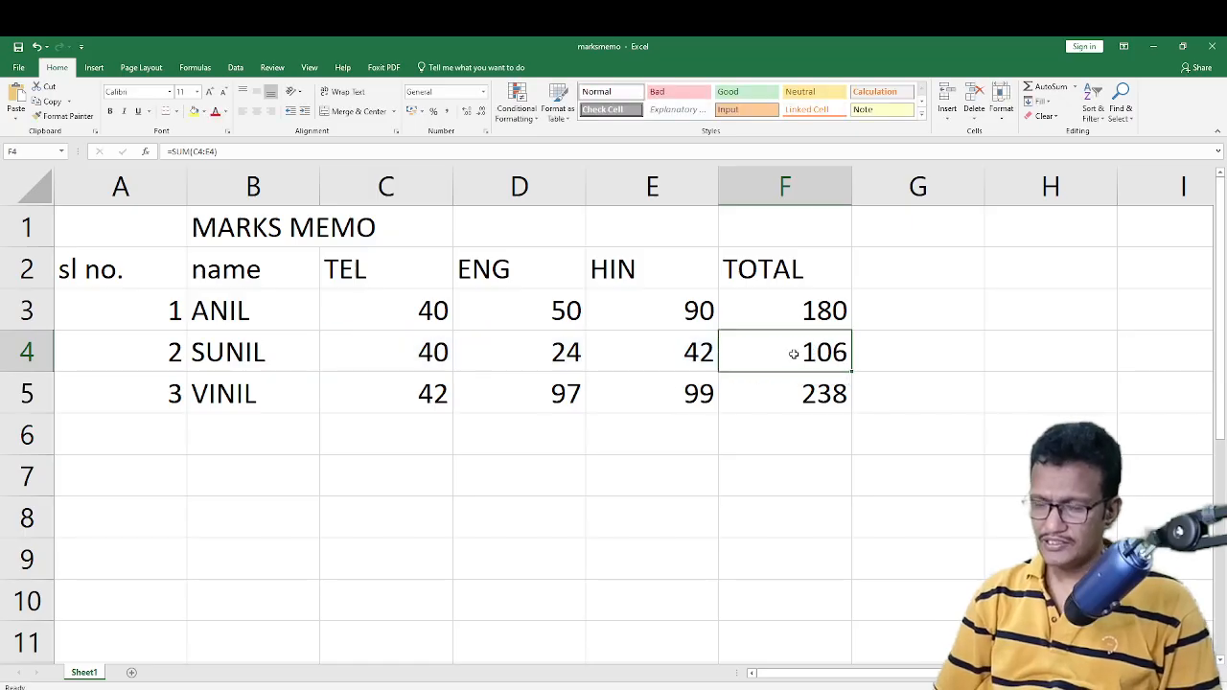
key(Up)
key(Up)
key(Down)
key(Down)
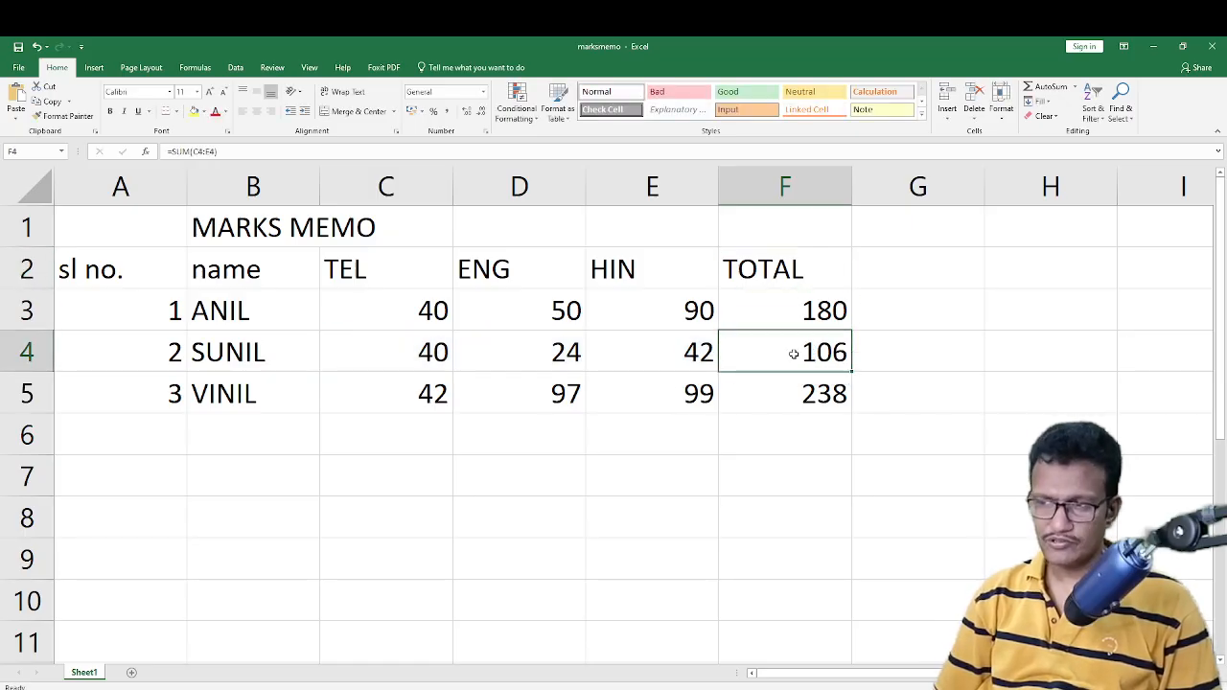
Fill the SUM formula from F3 down through F7
key(Up)
key(Up)
key(Down)
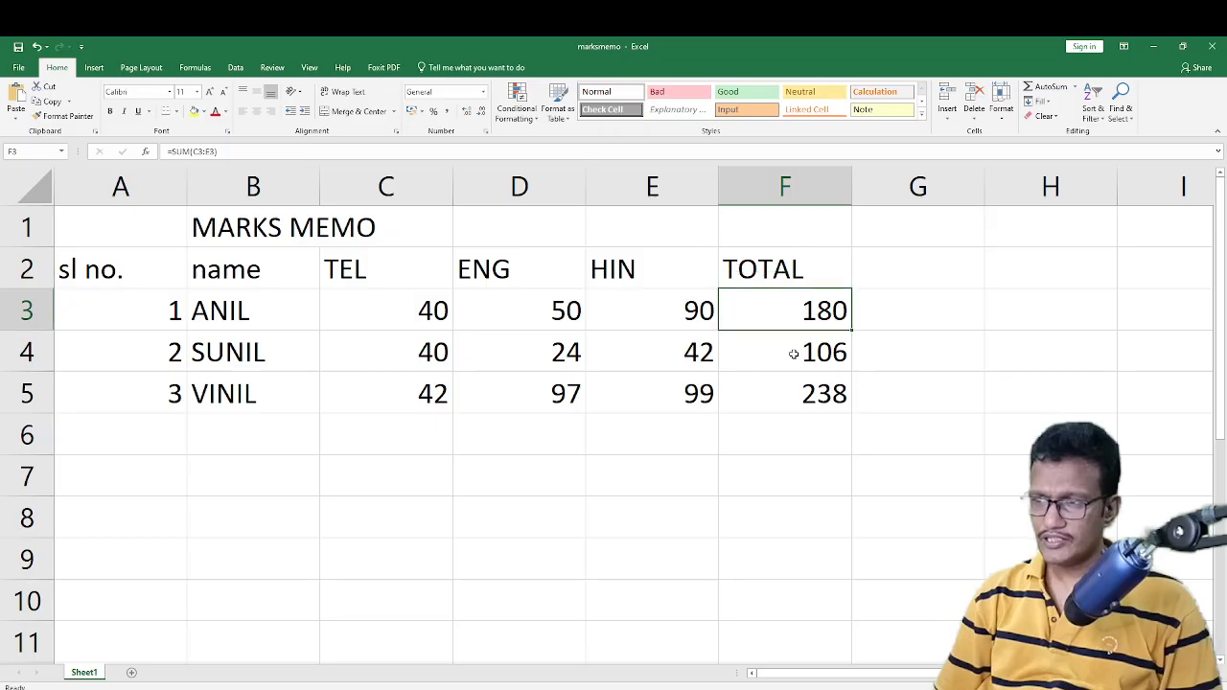
key(shift+Down)
key(shift+Down)
key(shift+Down)
key(shift+Down)
key(ctrl+d)
key(Down)
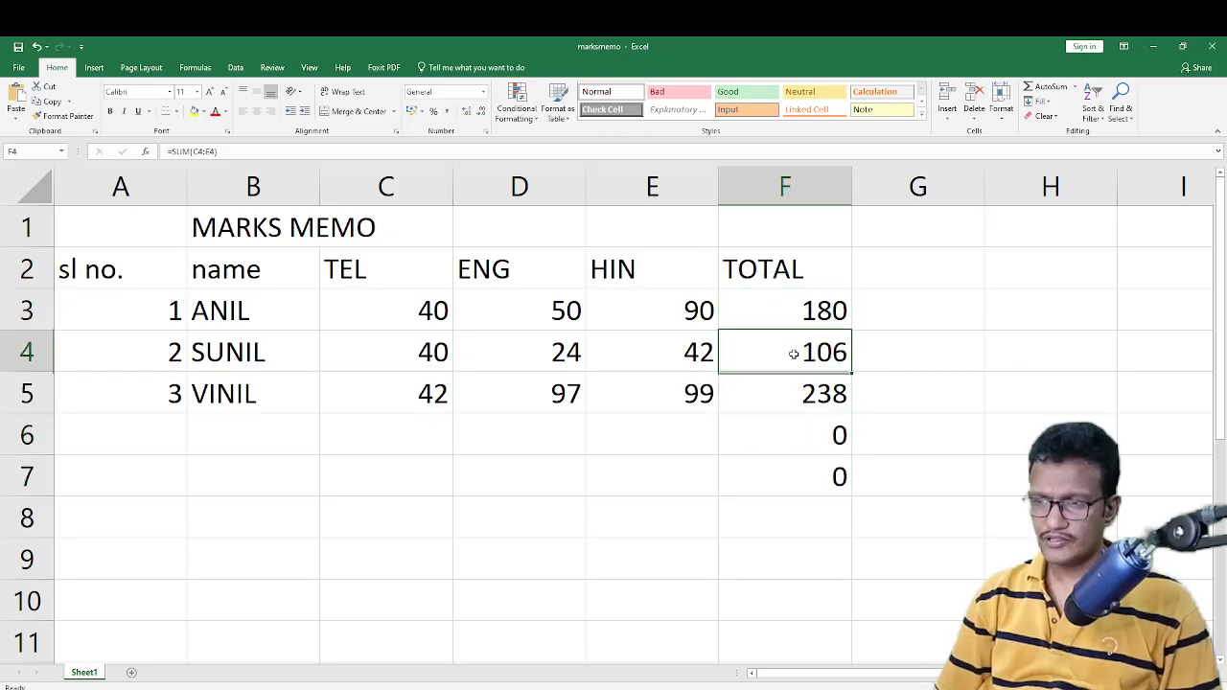
Clear the surplus totals in F6:F7, below the last student
key(Down)
key(Down)
key(shift+Down)
key(Delete)
Continue the serial numbers in column A with 4, 5 and 6 in cells A6:A8
key(Left)
key(Left)
key(Left)
key(Left)
key(Left)
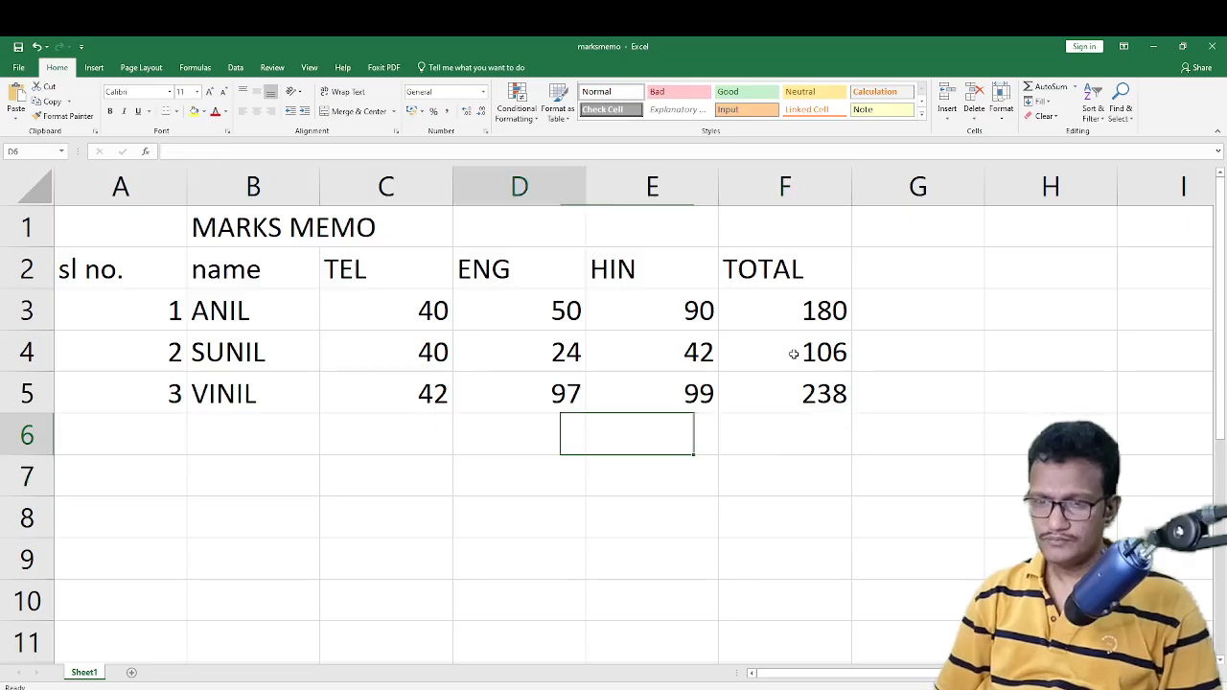
key(Up)
key(Up)
key(Up)
key(Up)
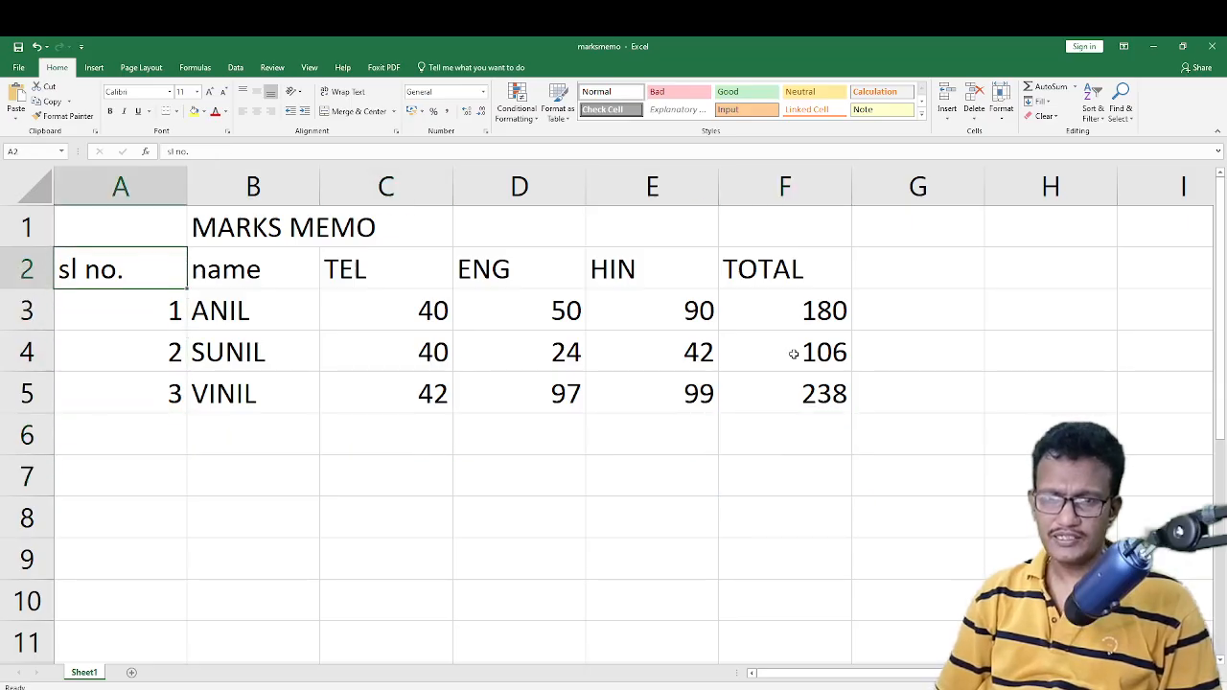
key(Down)
key(Down)
key(Down)
key(Down)
text(4)
key(Return)
text(5)
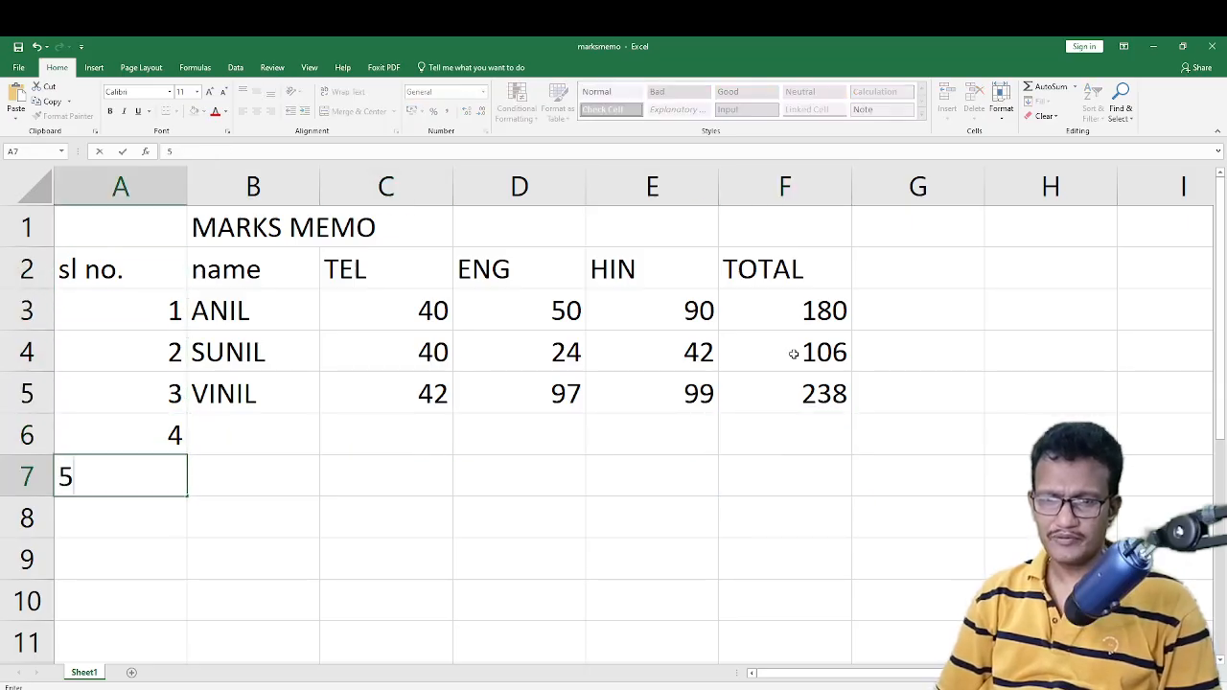
key(Return)
key(Down)
key(Up)
text(6)
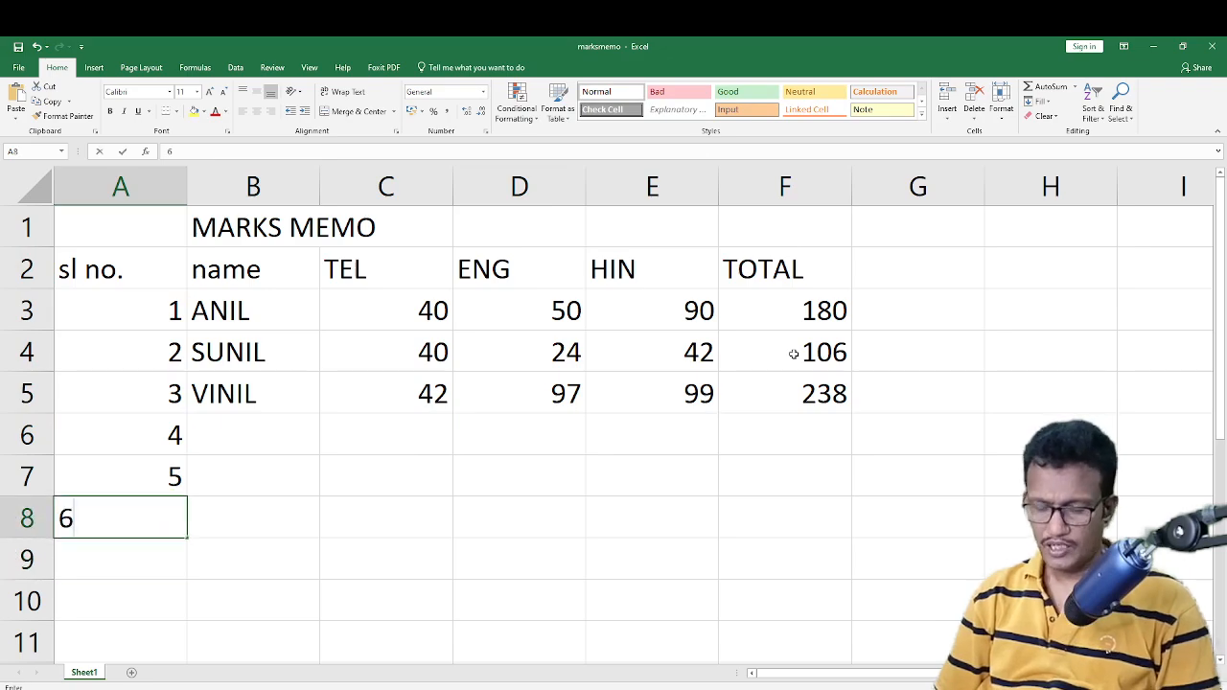
key(Return)
Clear the serial numbers in A5:A8, keeping only 1 and 2
key(Up)
key(Up)
key(Up)
key(Up)
key(Up)
key(Down)
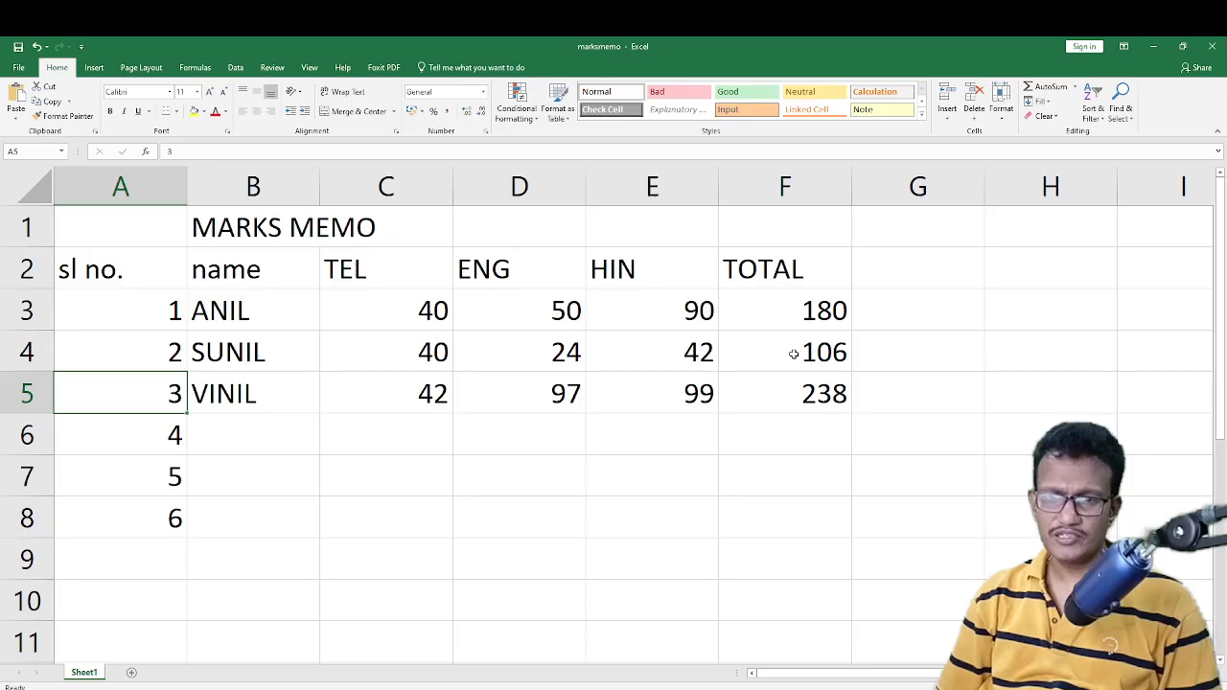
key(Down)
key(Up)
key(shift+Down)
key(shift+Down)
key(shift+Down)
key(Delete)
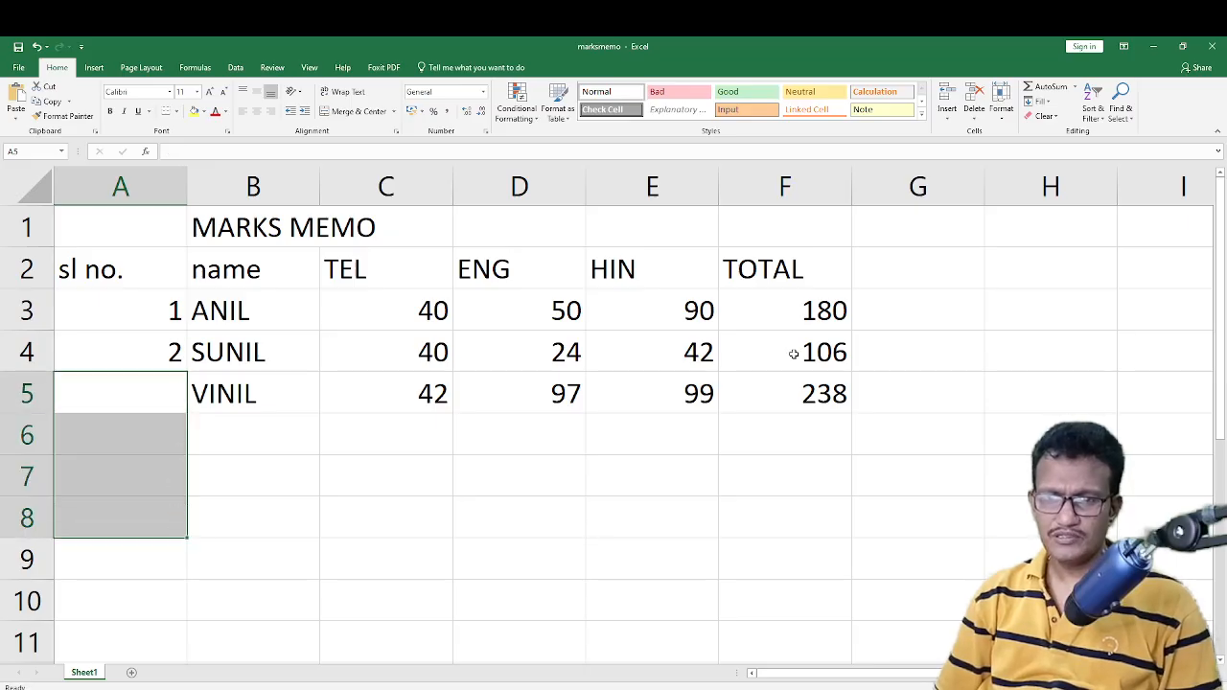
Fill the serial number series from A3:A4 down to A11 and undo that fill
key(Up)
key(Up)
key(Down)
key(Up)
key(shift+Down)
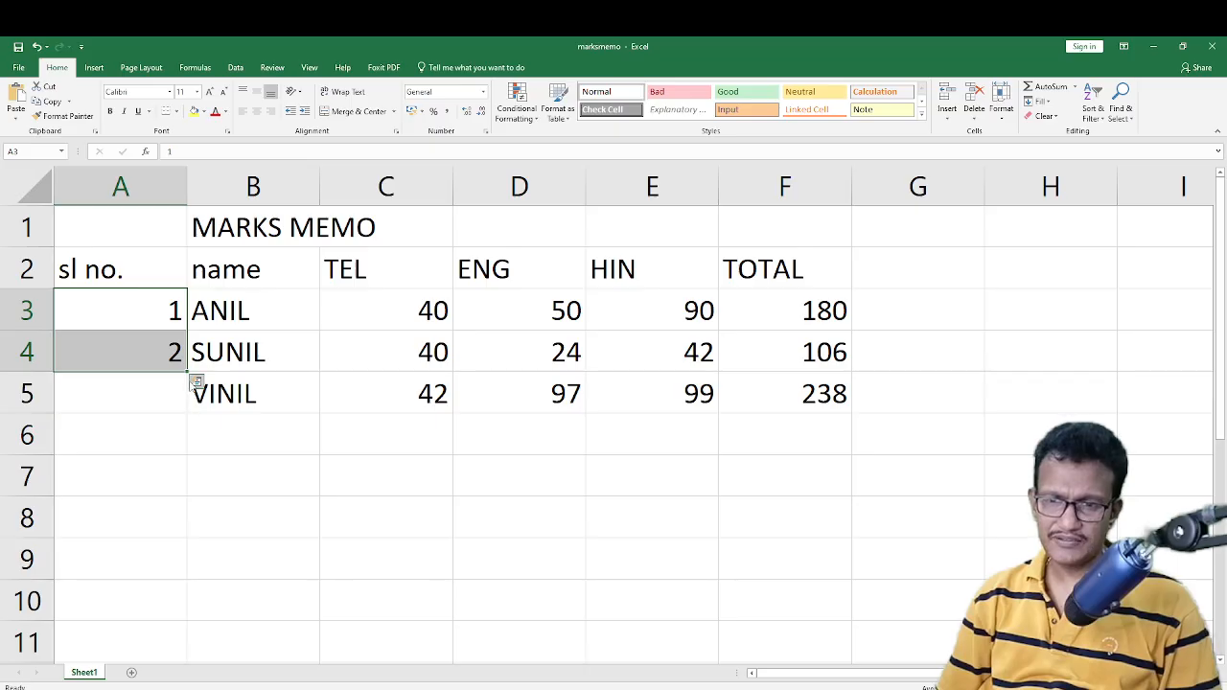
drag(189, 373, 184, 653)
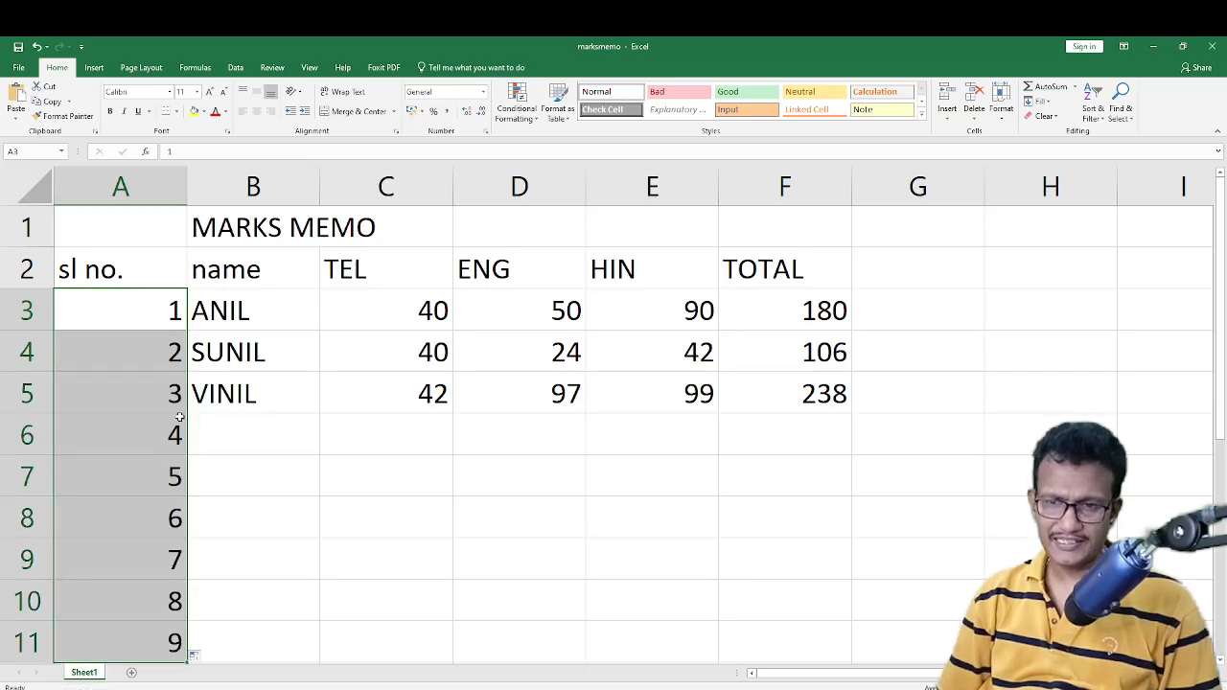
key(ctrl+z)
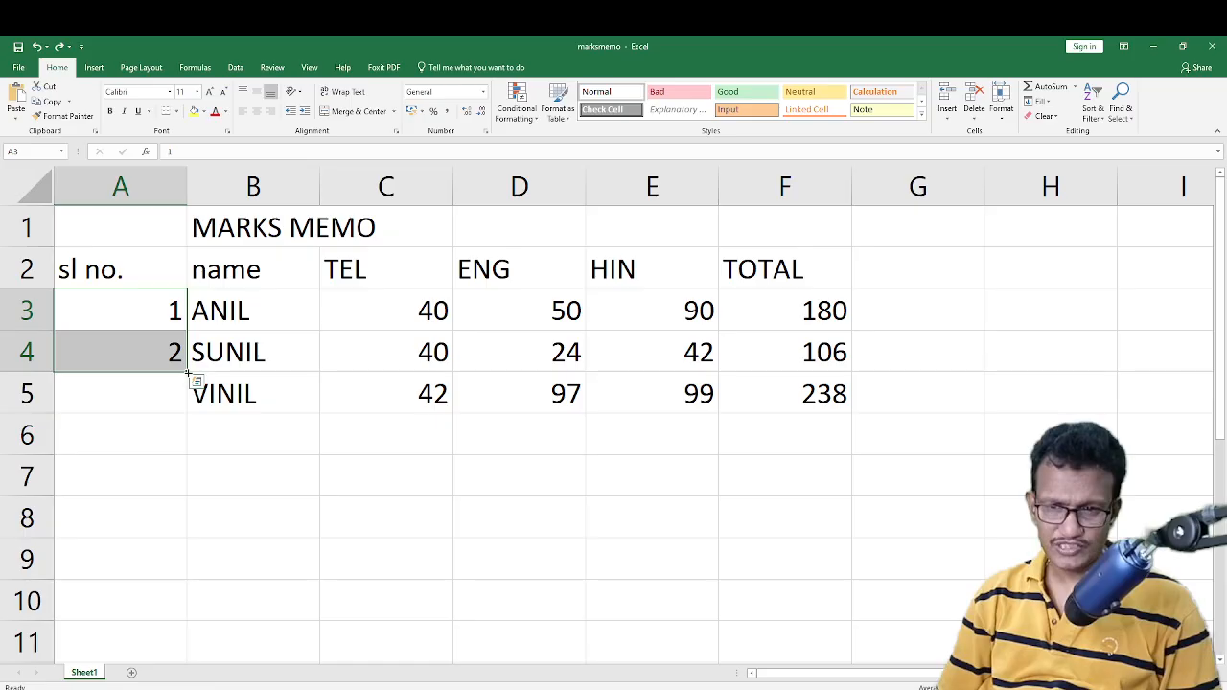
Extend the serial number series from A3:A4 down to A25 with AutoFill
drag(189, 376, 191, 613)
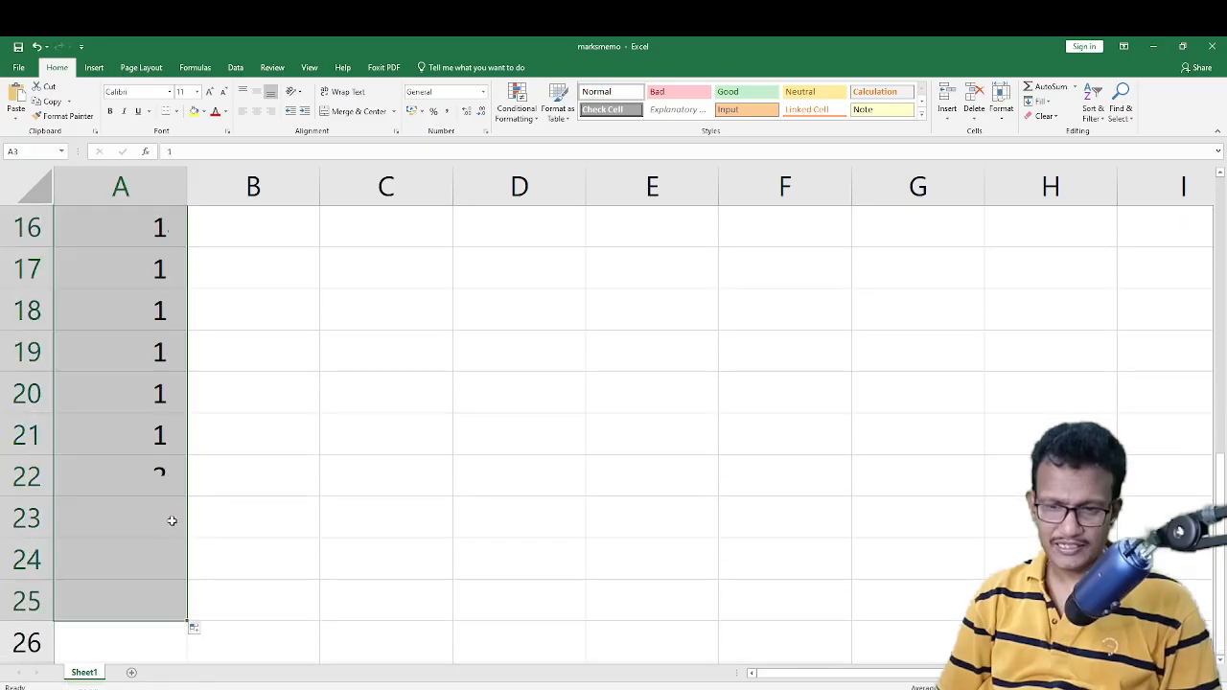
scroll(165, 490, up, 5)
click(164, 491)
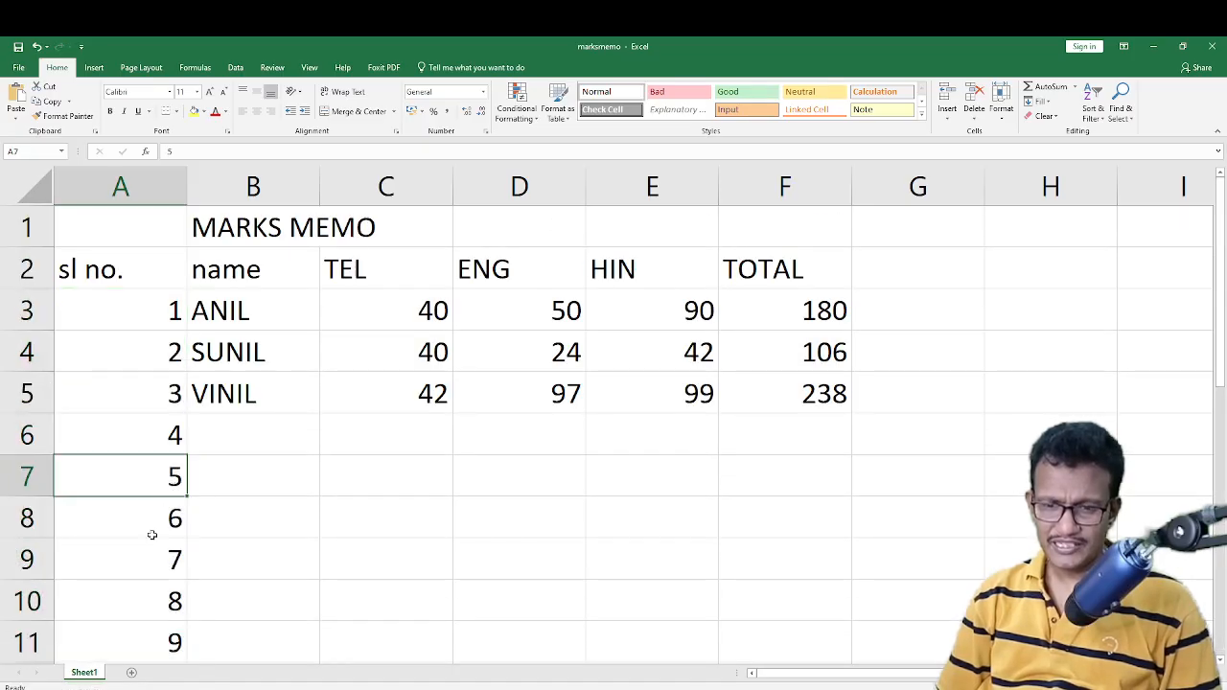
Add a new worksheet and enter the years 1995 in A1 and 1996 in B1
click(132, 672)
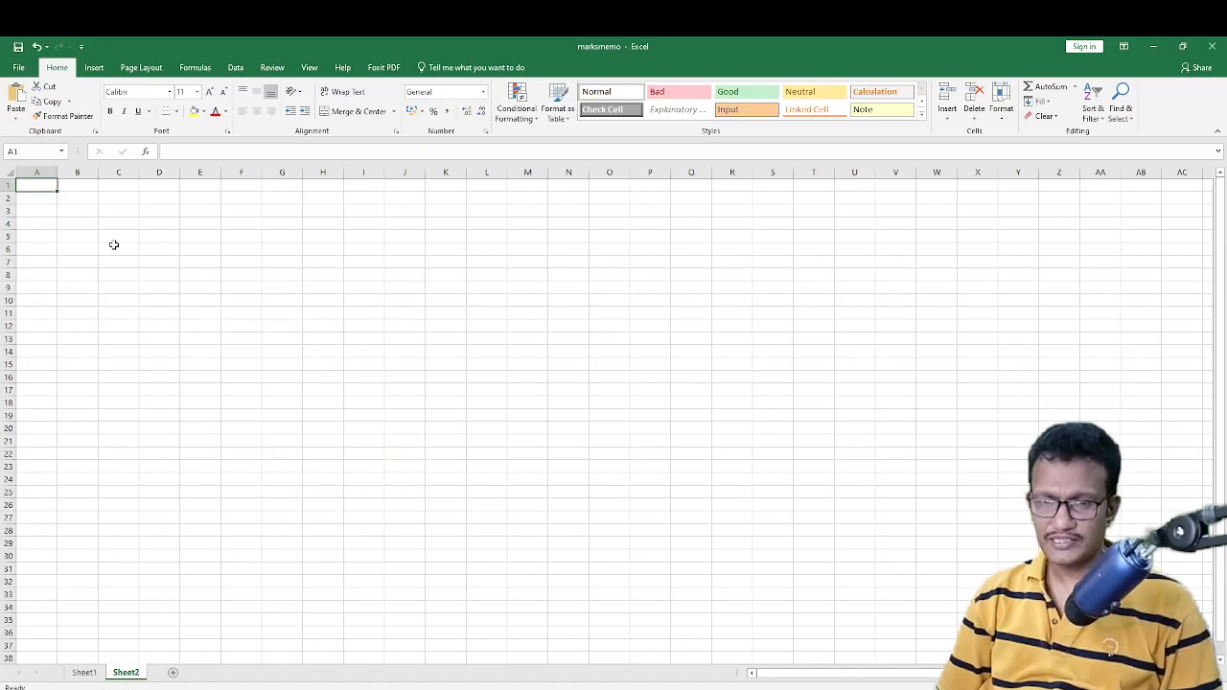
text(1995)
key(Tab)
text(1996)
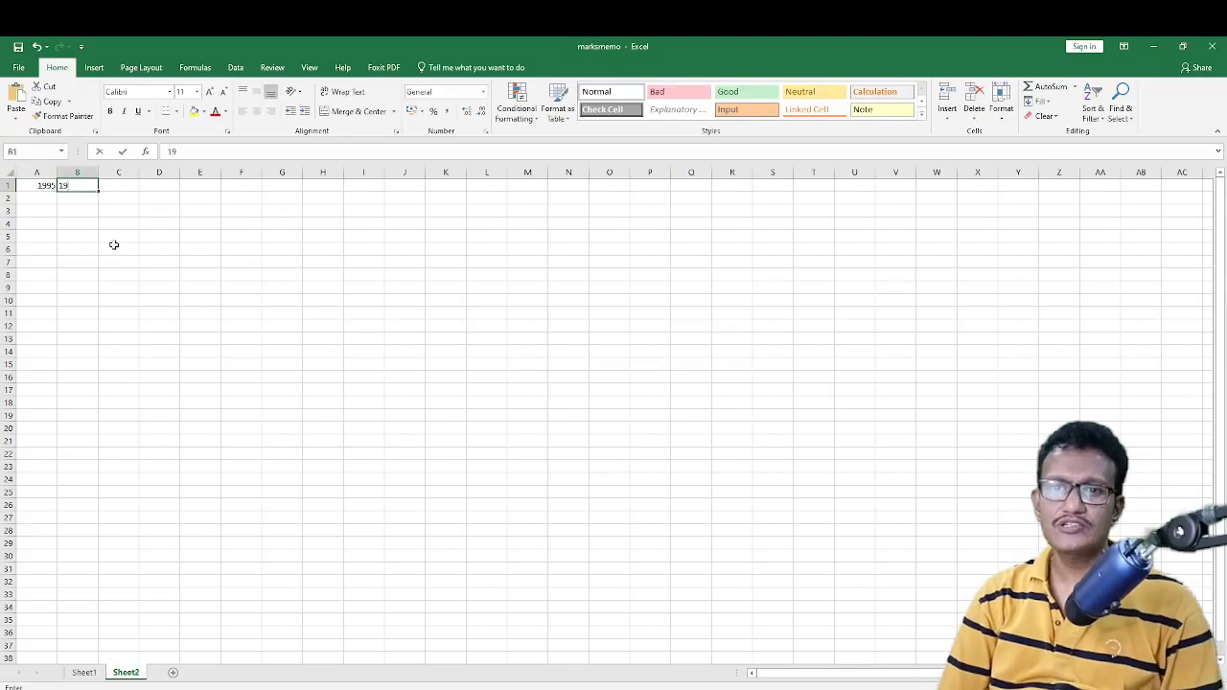
key(Tab)
Extend the yearly series from A1:B1 across row 1 to about column P with AutoFill
key(Left)
key(Left)
key(shift+Right)
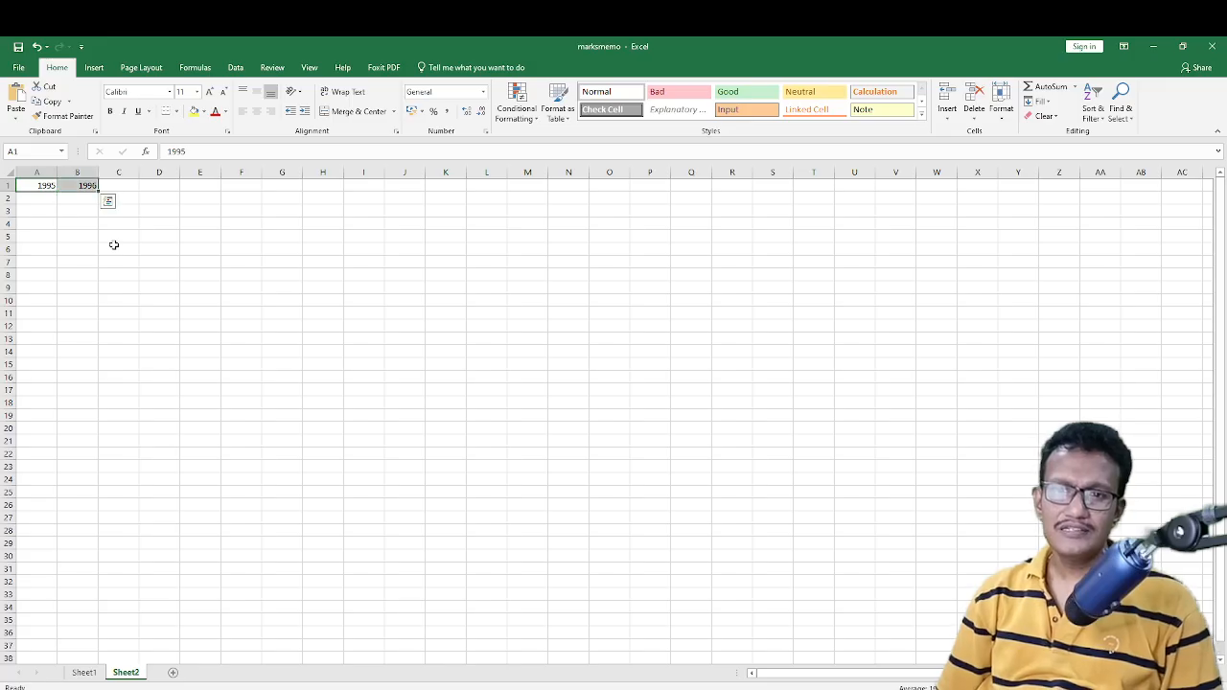
drag(99, 189, 673, 191)
click(173, 251)
scroll(174, 250, up, 5)
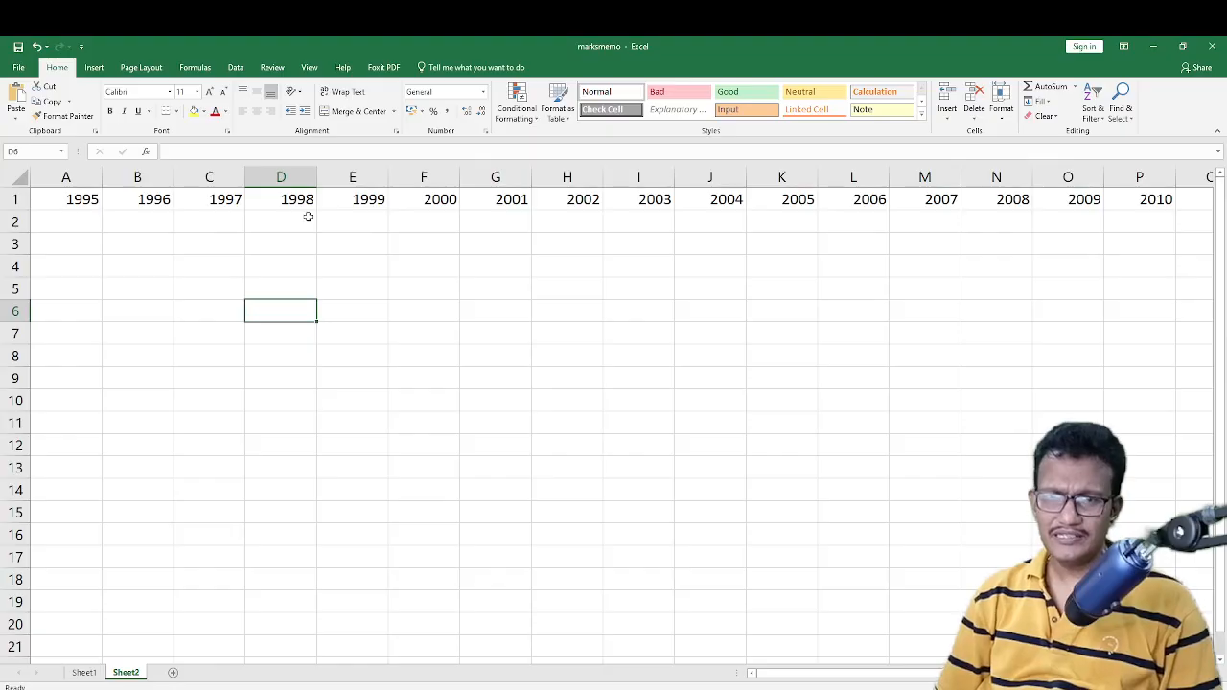
Enter the years 2000 in A2 and 2005 in B2 to start a five-year series
click(82, 223)
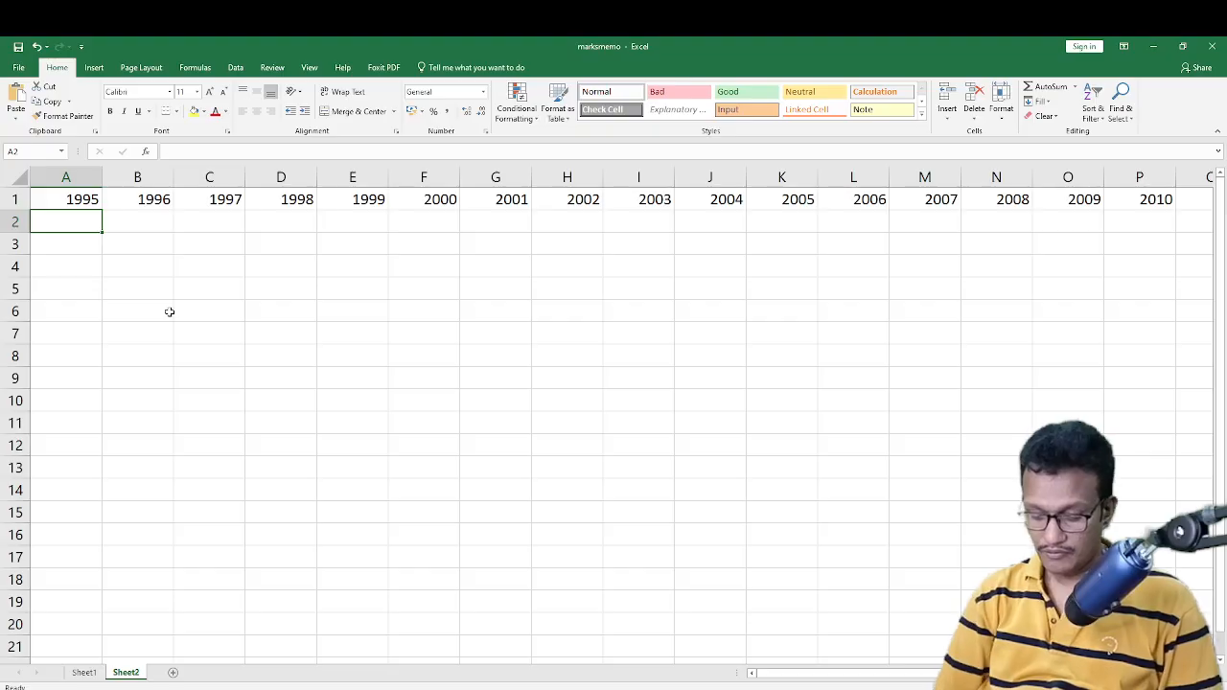
text(2000)
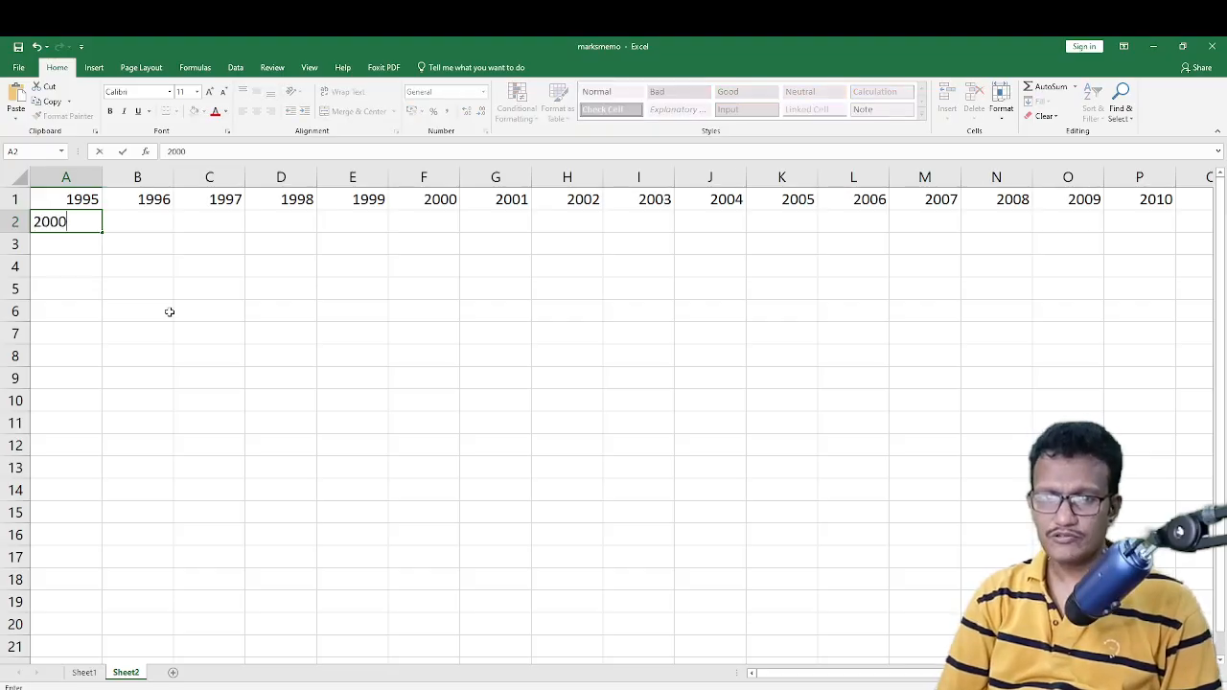
key(Tab)
text(2005)
key(Tab)
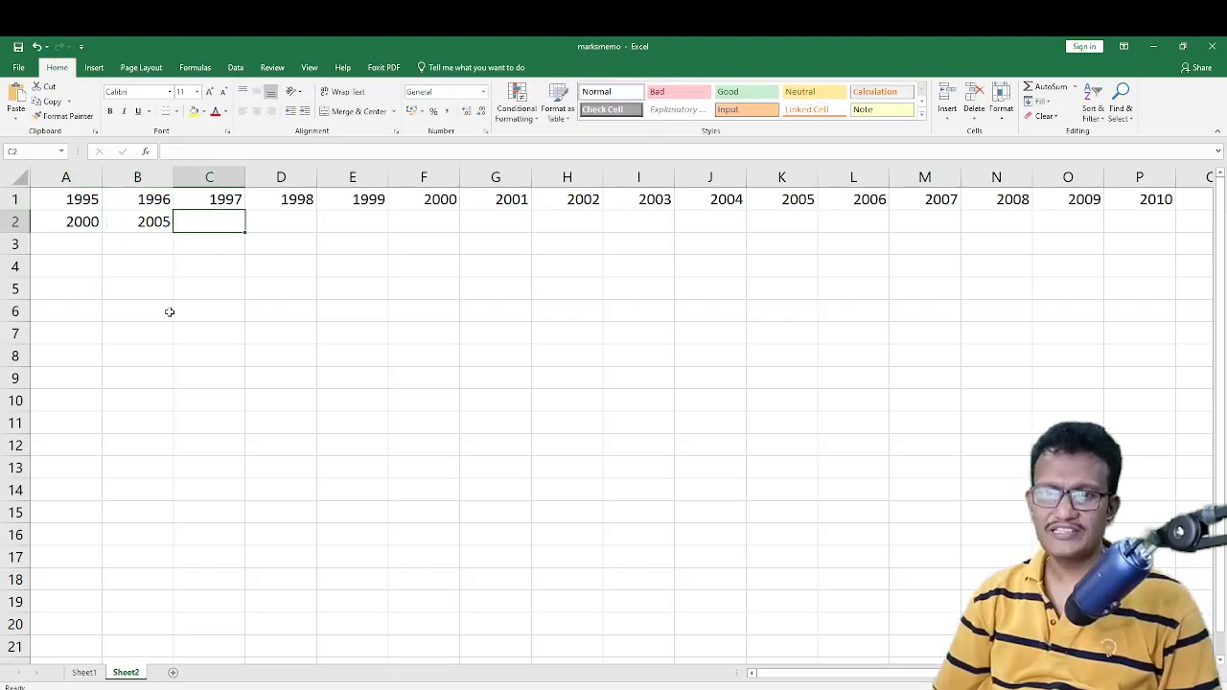
Extend the five-year series from A2:B2 across row 2 to H2 with AutoFill
key(Left)
key(Left)
key(shift+Right)
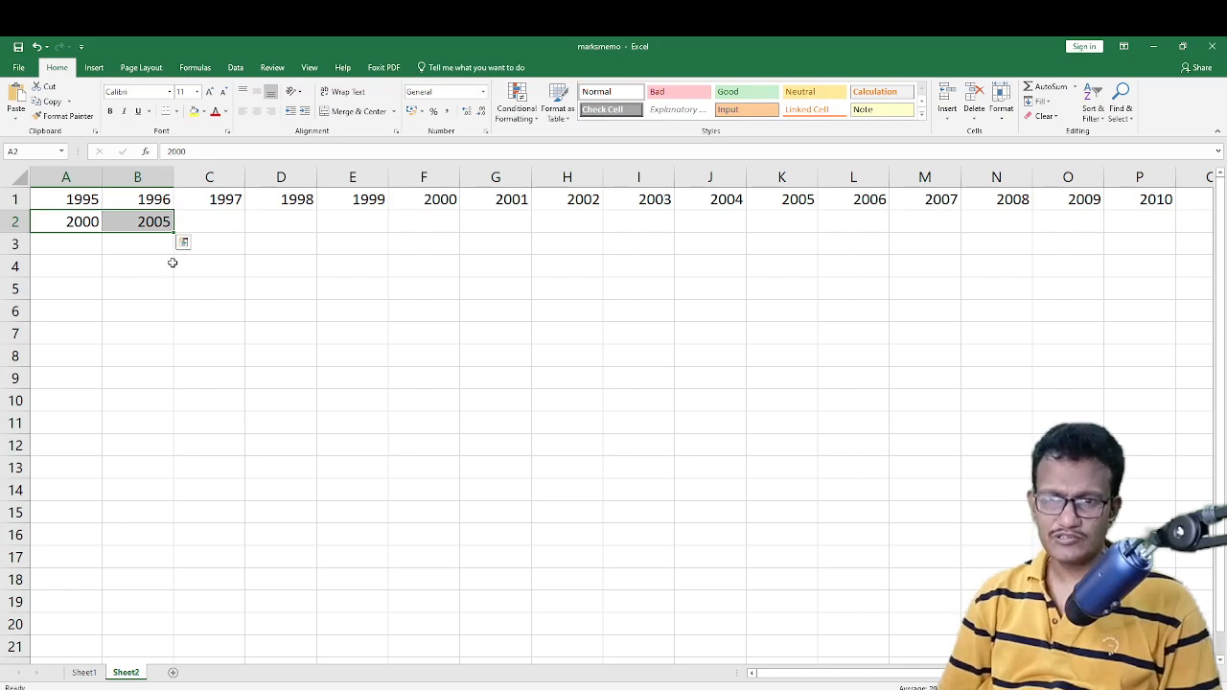
scroll(173, 279, up, 2)
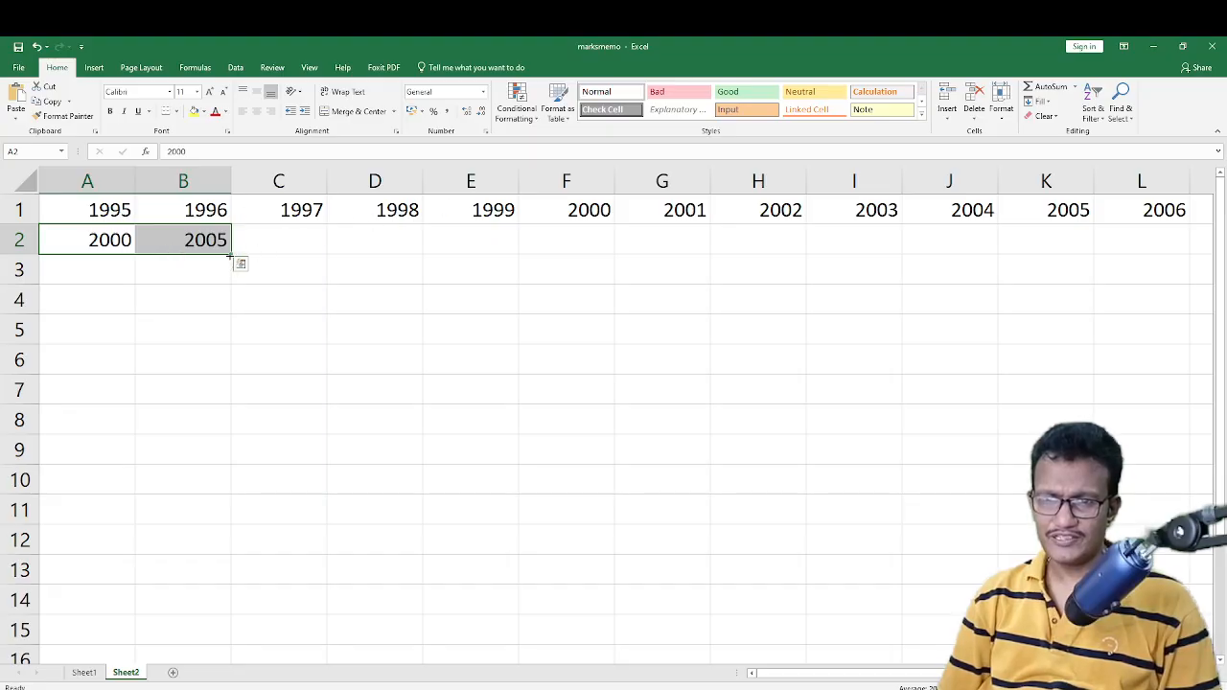
drag(230, 256, 786, 251)
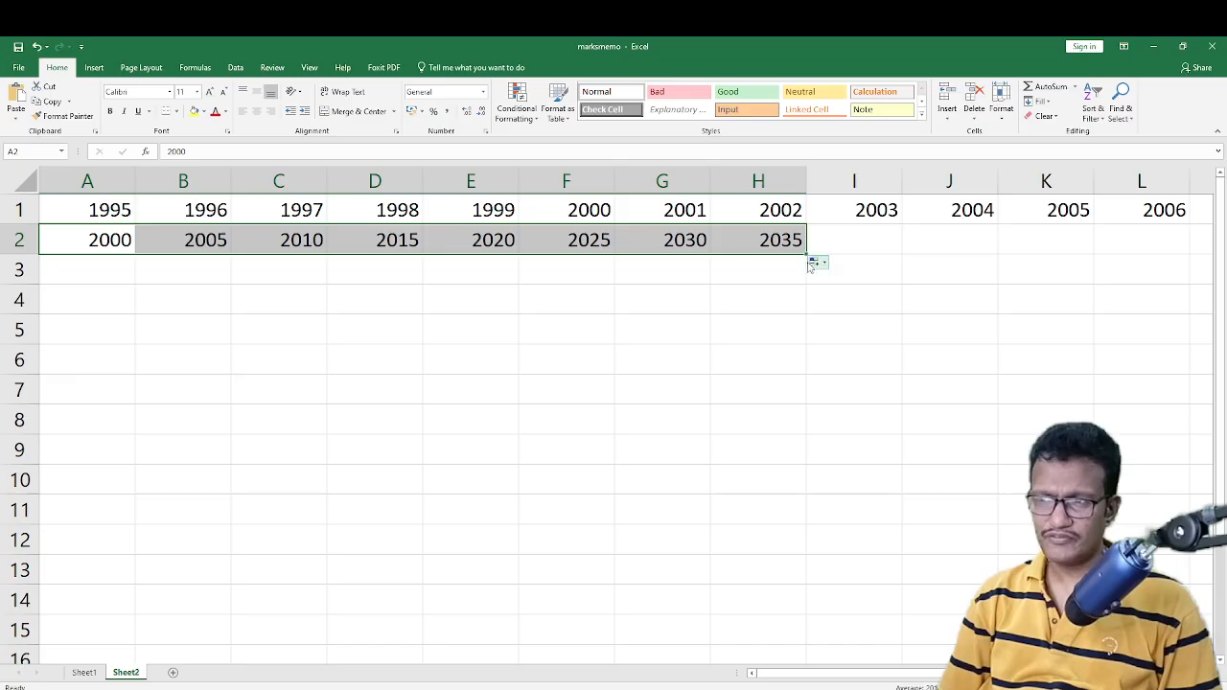
Enter jan in A3 and fill the month series across row 3 to H3
click(181, 280)
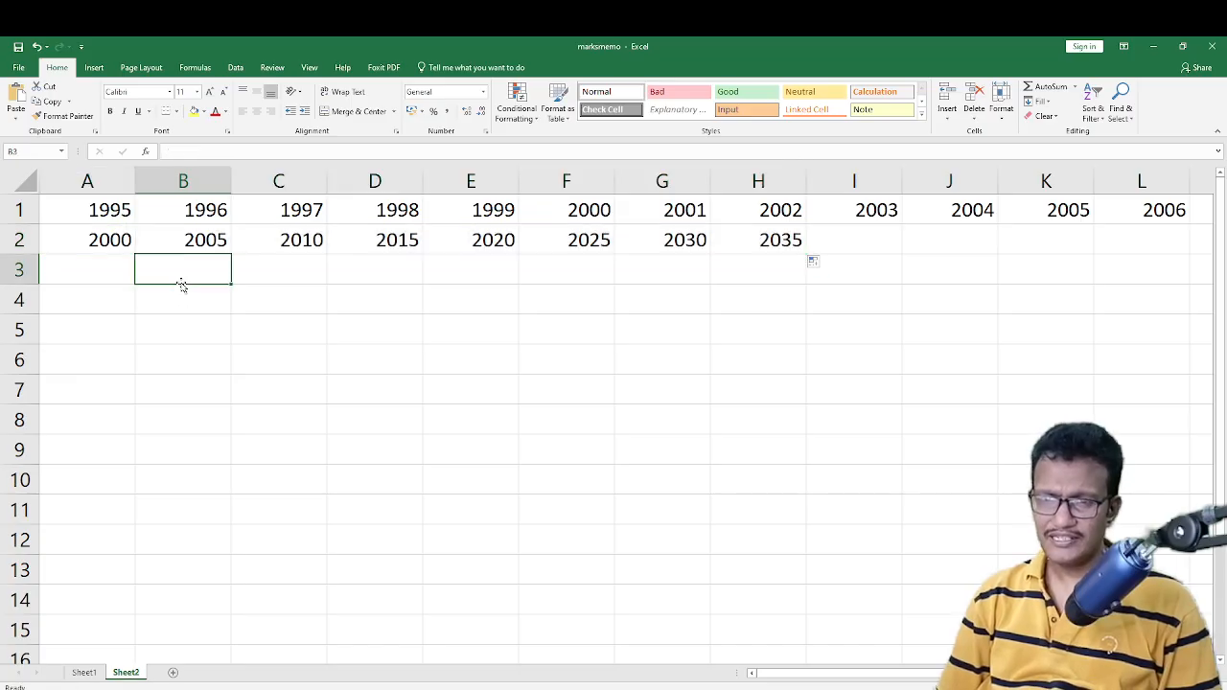
key(Left)
text(jan)
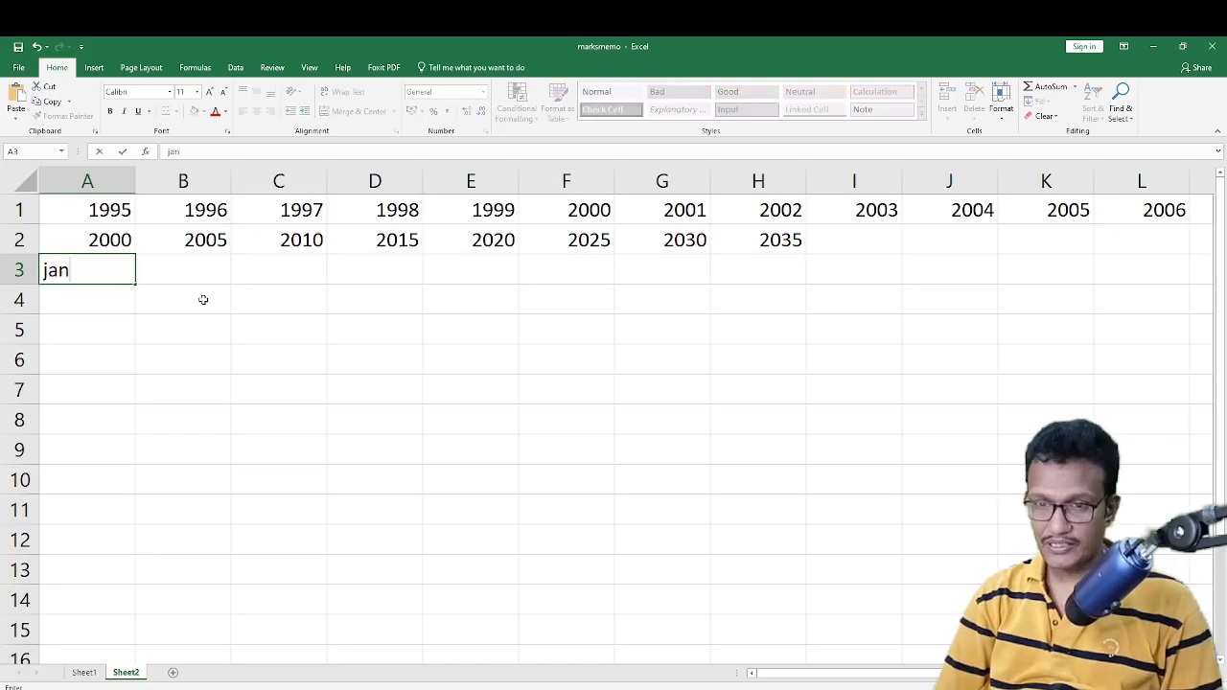
key(Tab)
click(80, 276)
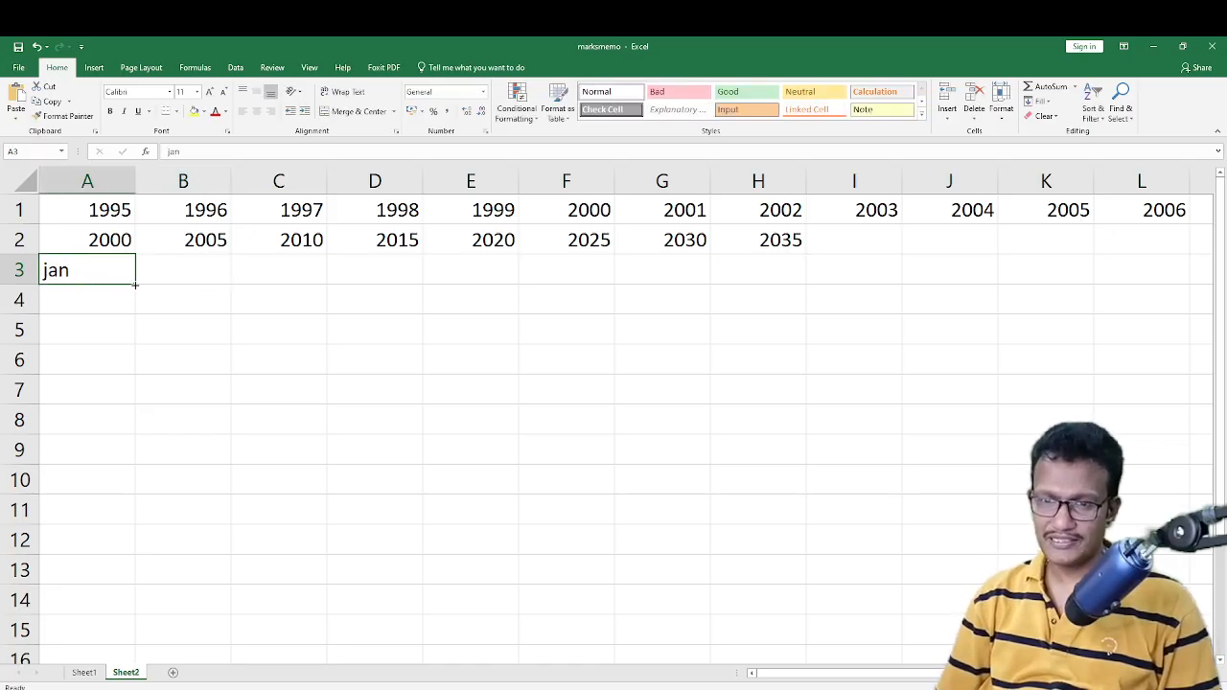
drag(135, 285, 854, 290)
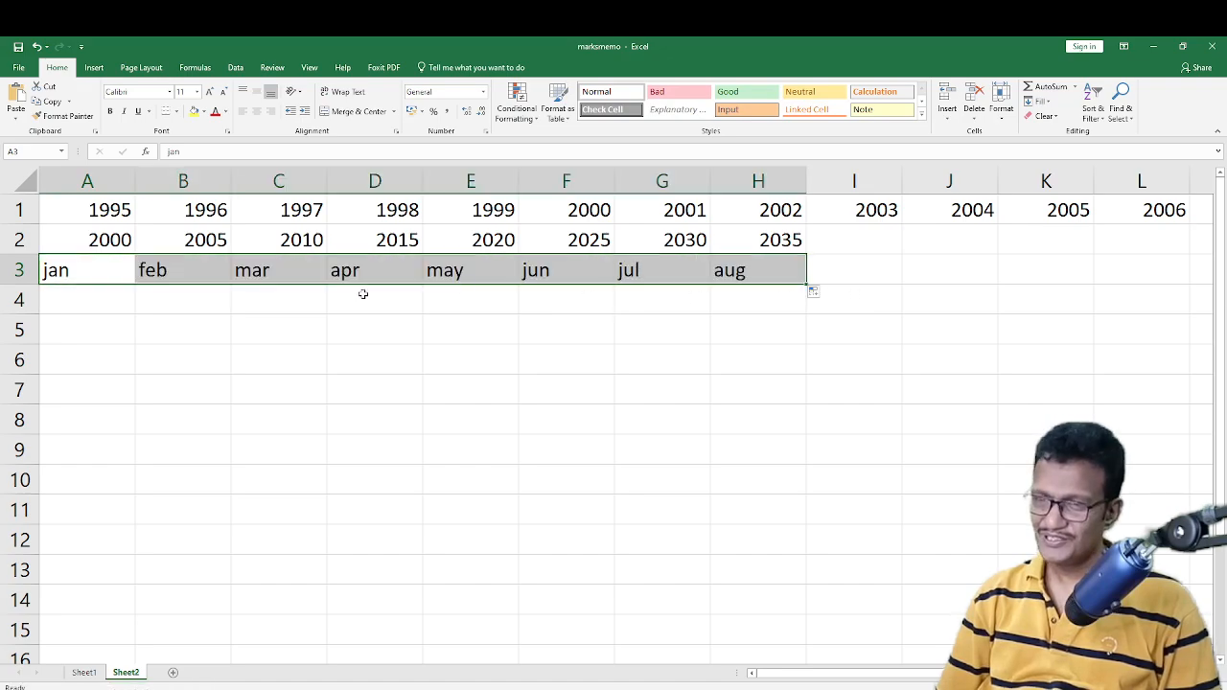
Enter apple in A4 and fill it across row 4 to J4
click(96, 305)
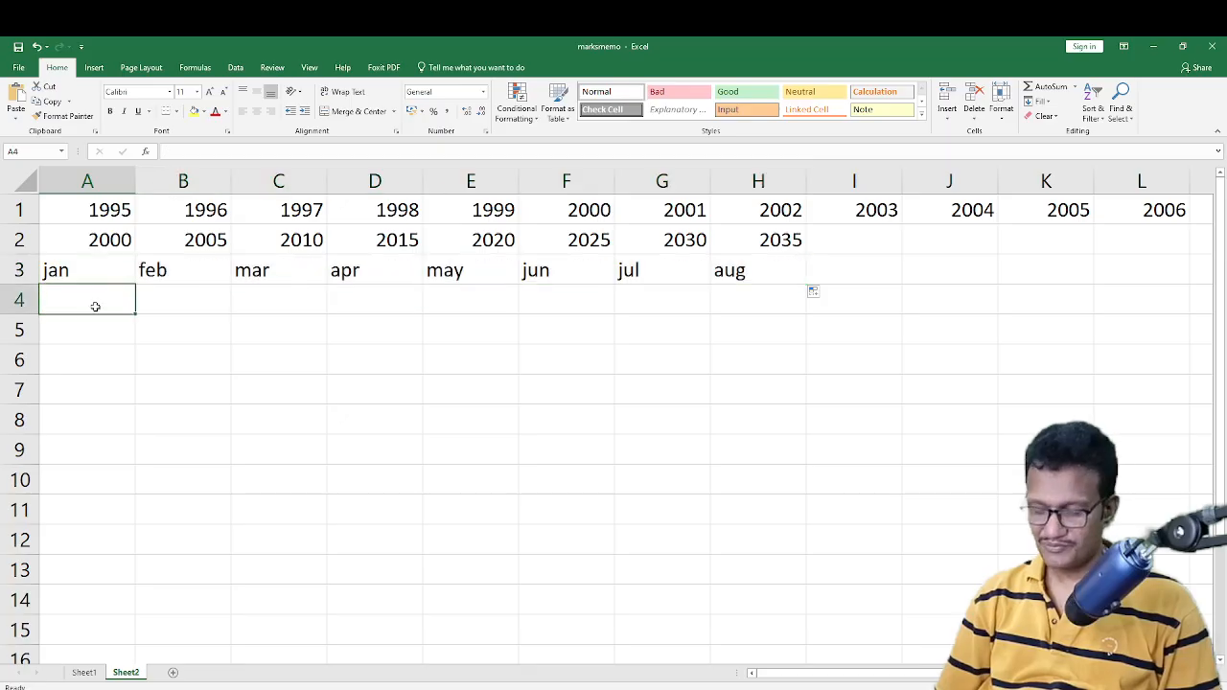
text(apple)
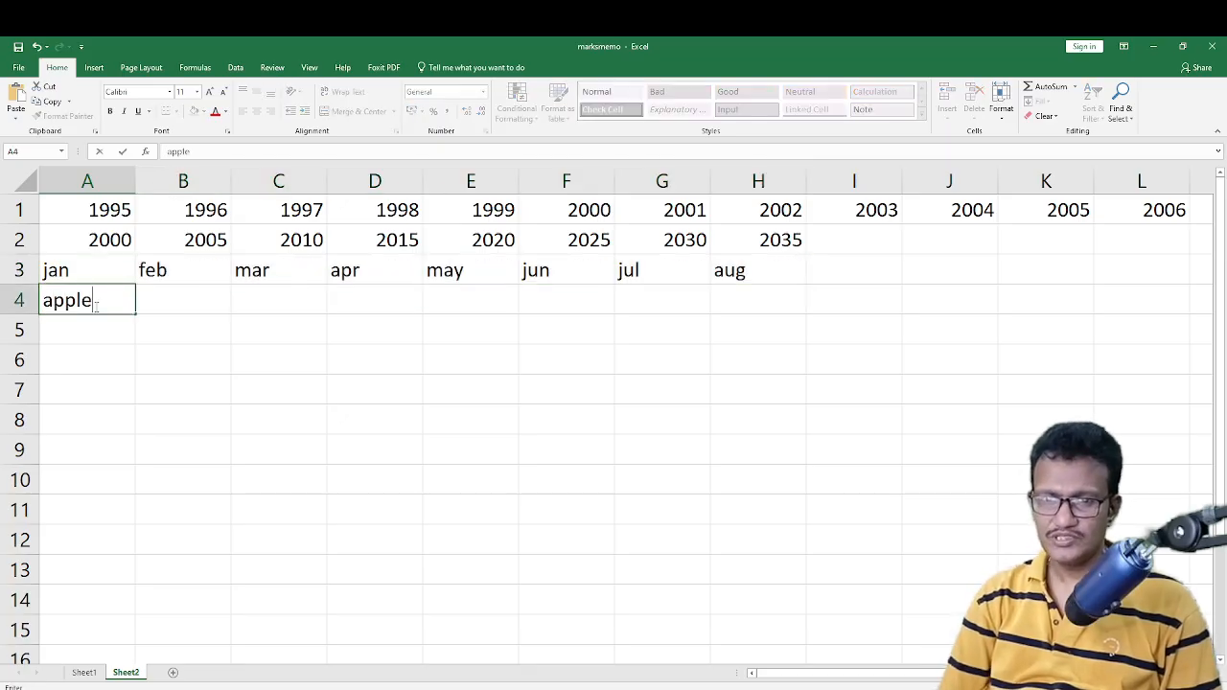
key(Tab)
click(96, 304)
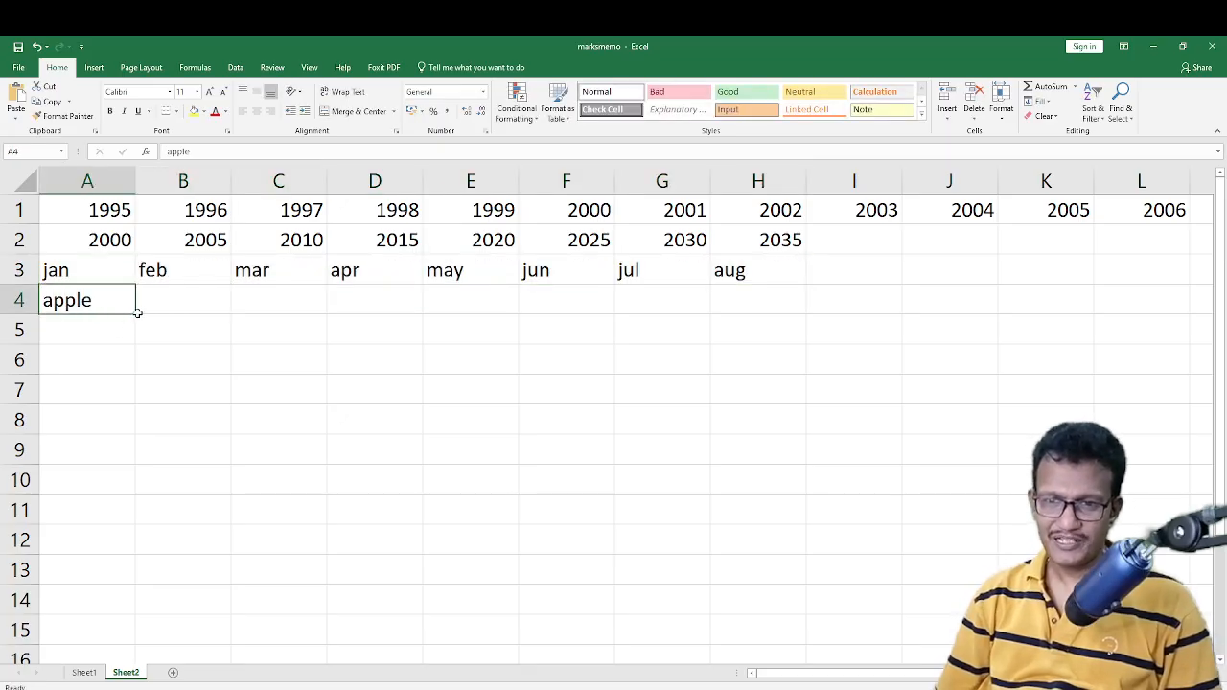
drag(135, 314, 997, 305)
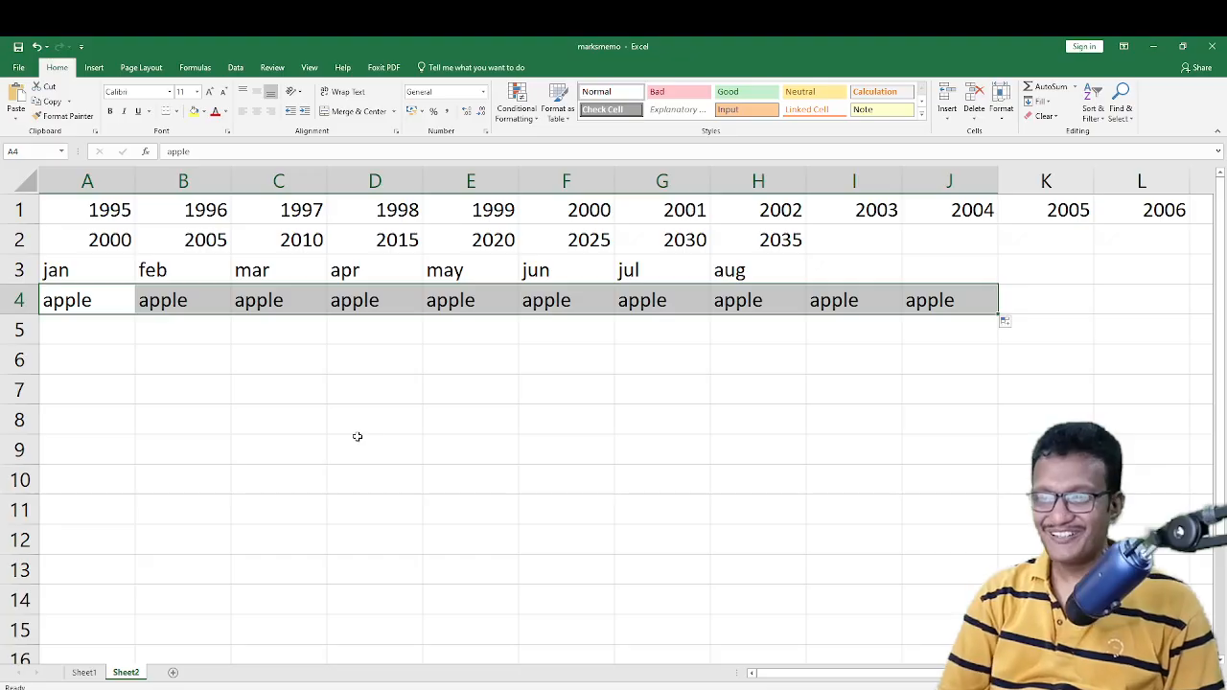
click(283, 364)
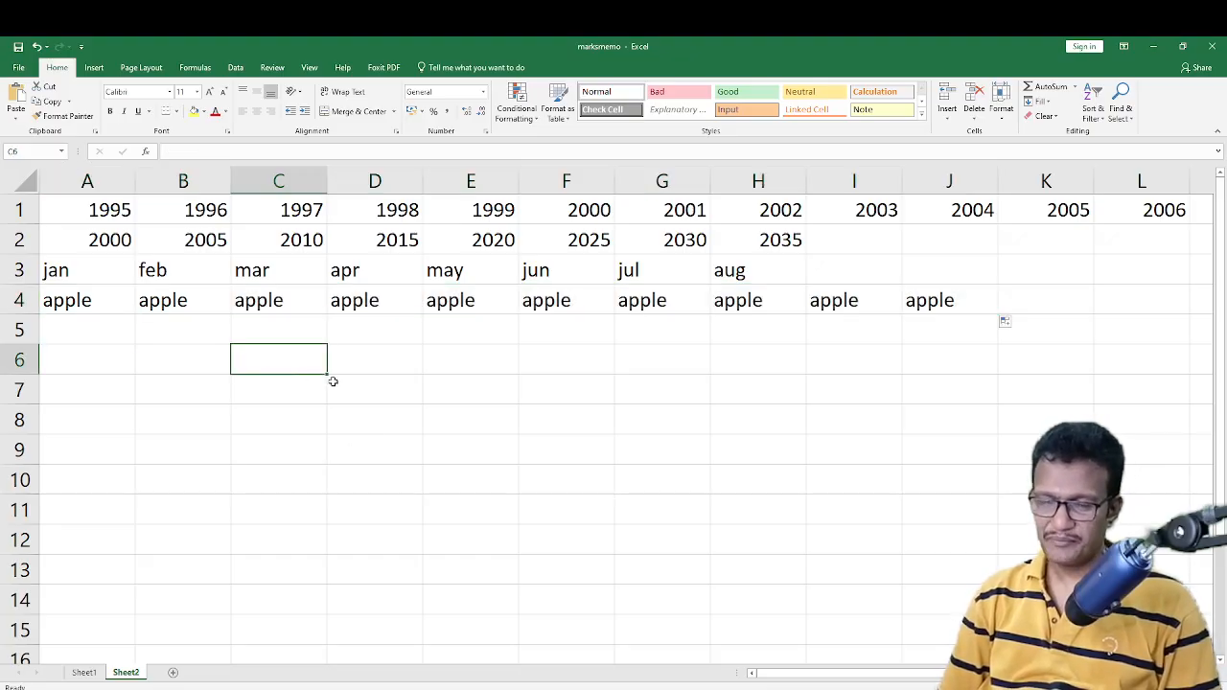
Fill the number 4 from C6 down to C17 and clear the filled cells
text(4)
key(Return)
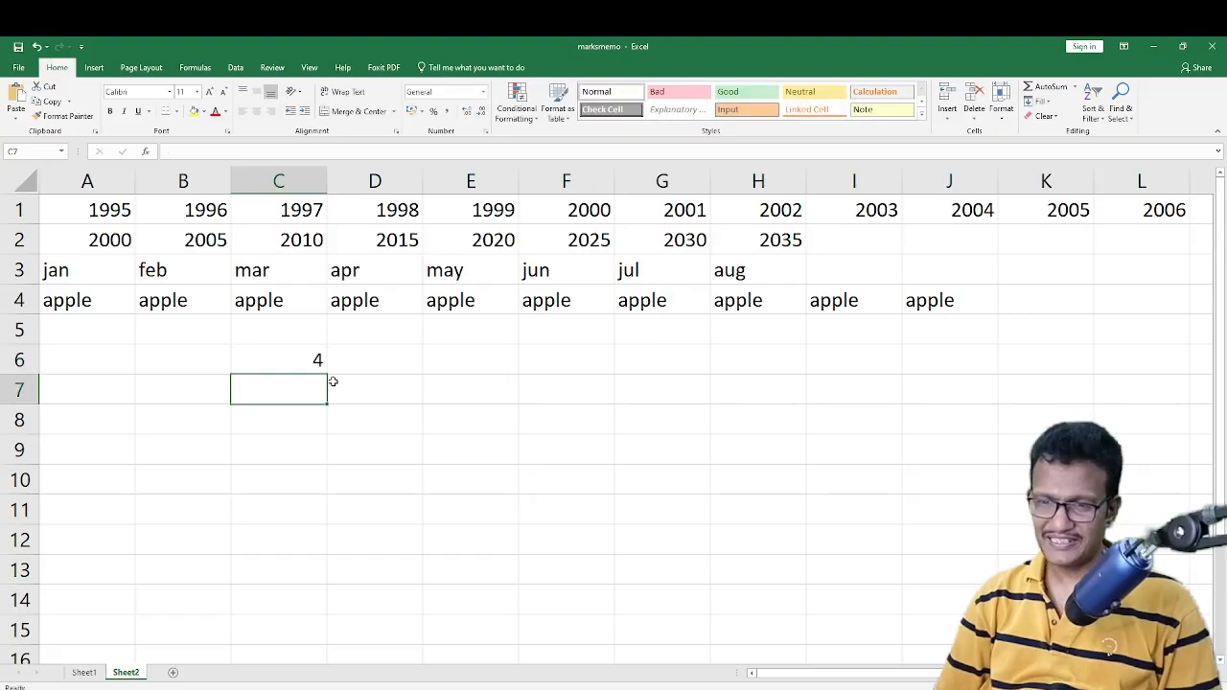
key(Up)
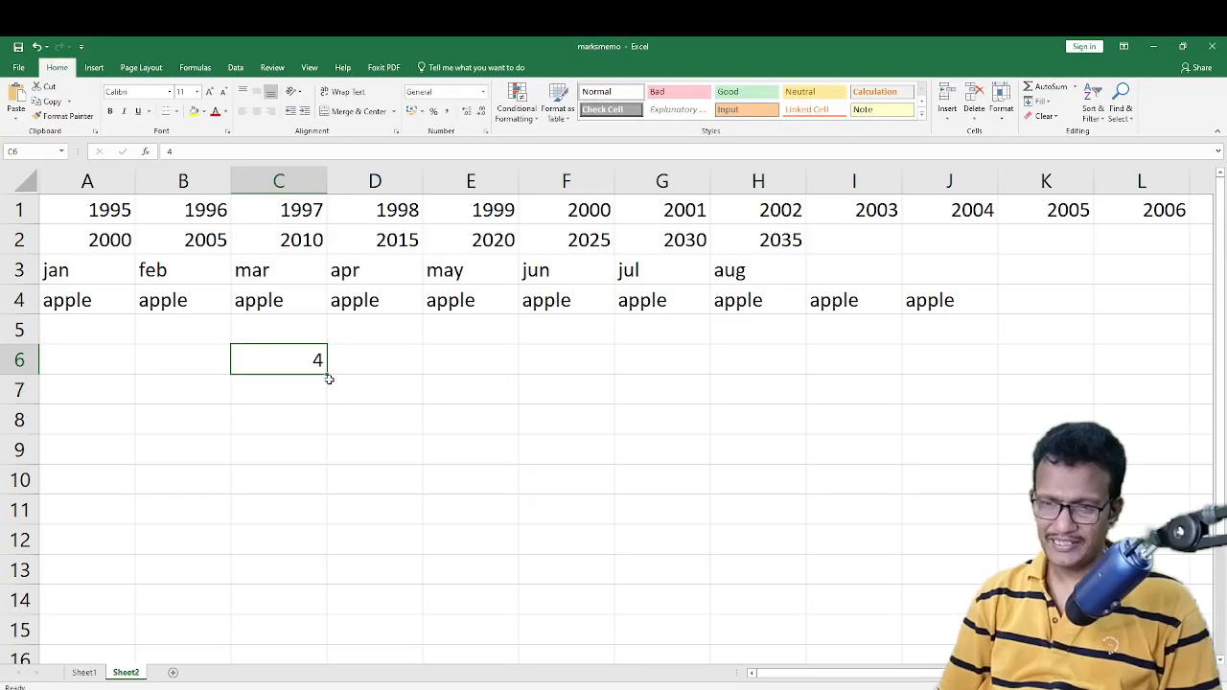
drag(328, 376, 331, 604)
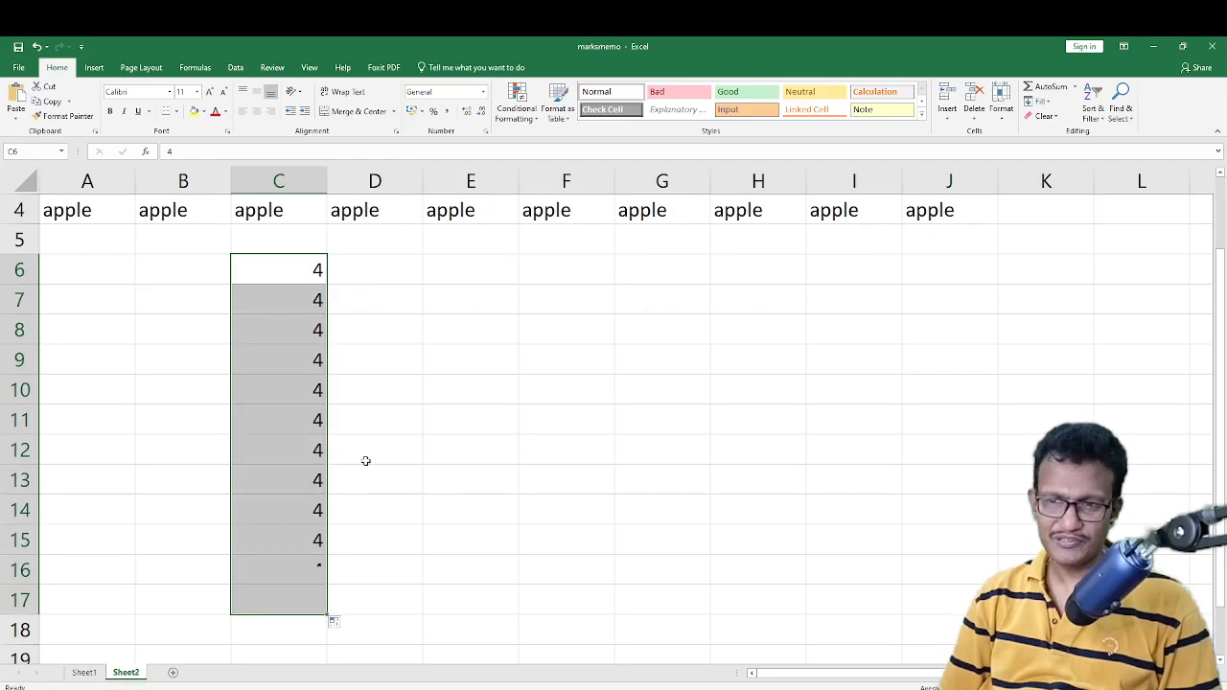
key(Delete)
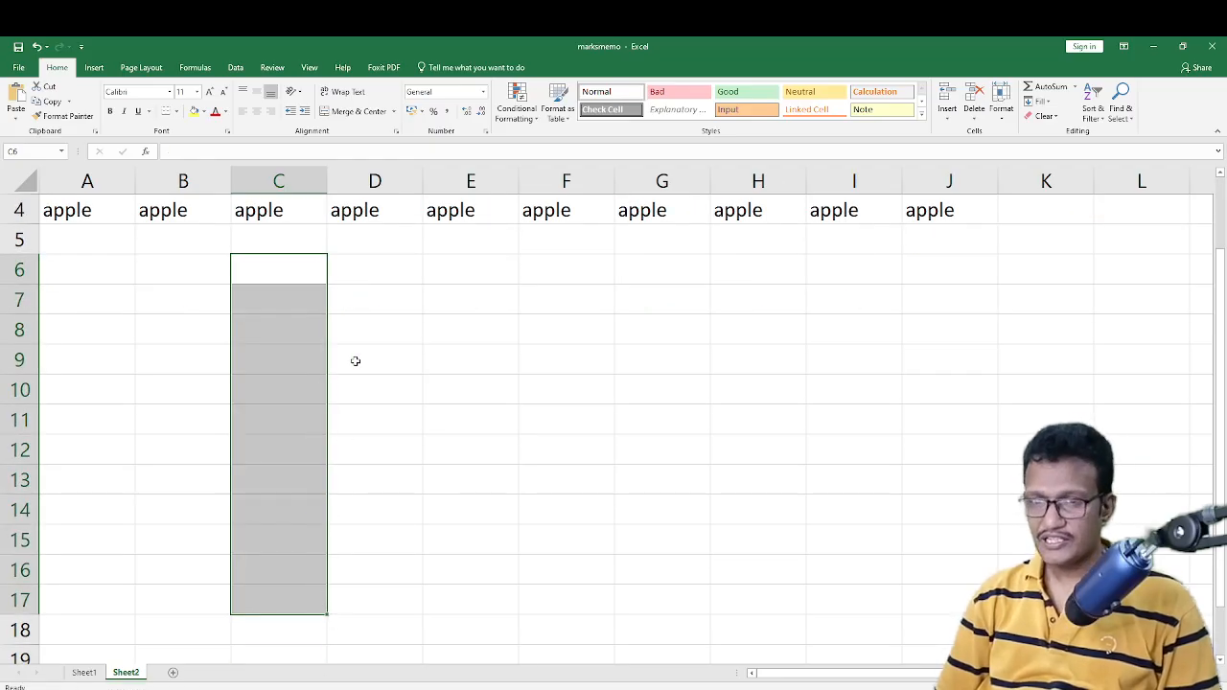
key(Up)
key(Up)
key(Left)
key(Left)
key(Right)
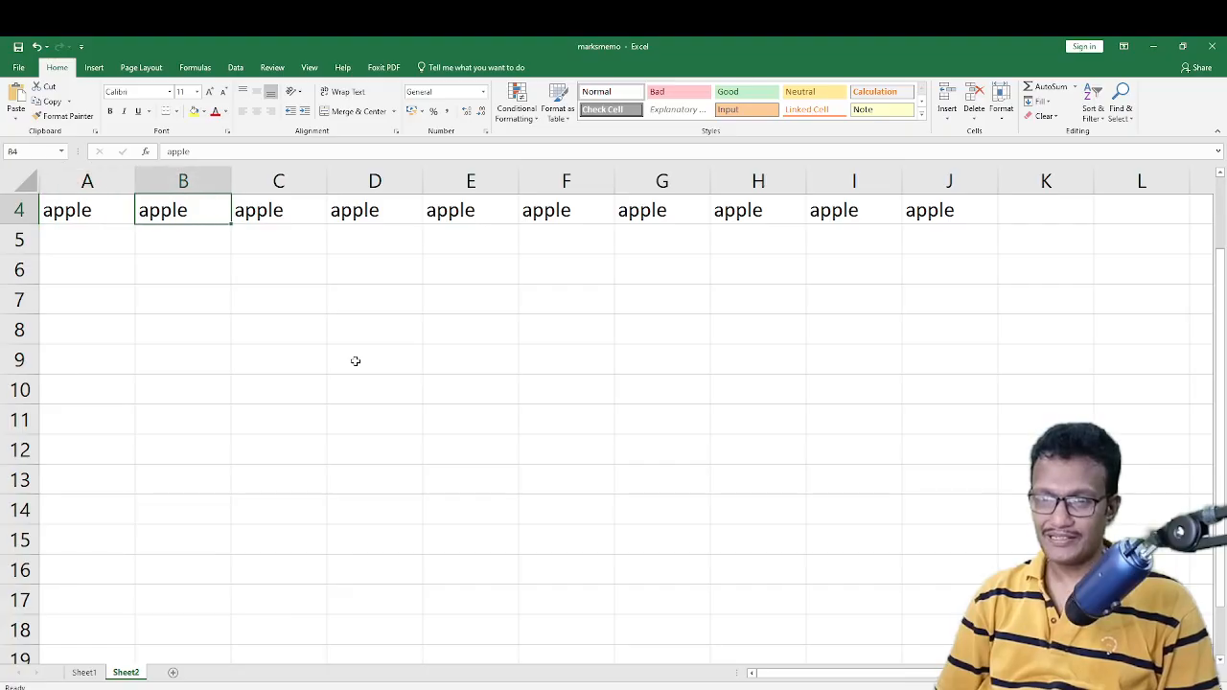
key(Left)
key(Right)
key(Left)
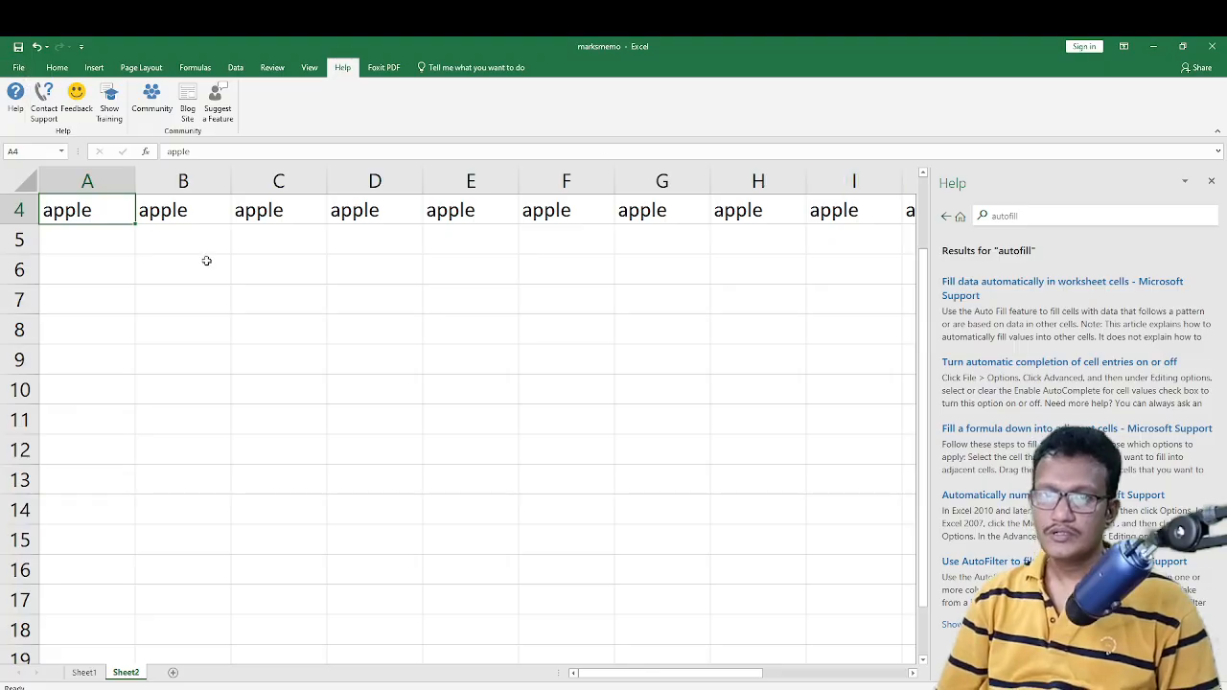
click(211, 383)
key(alt+f)
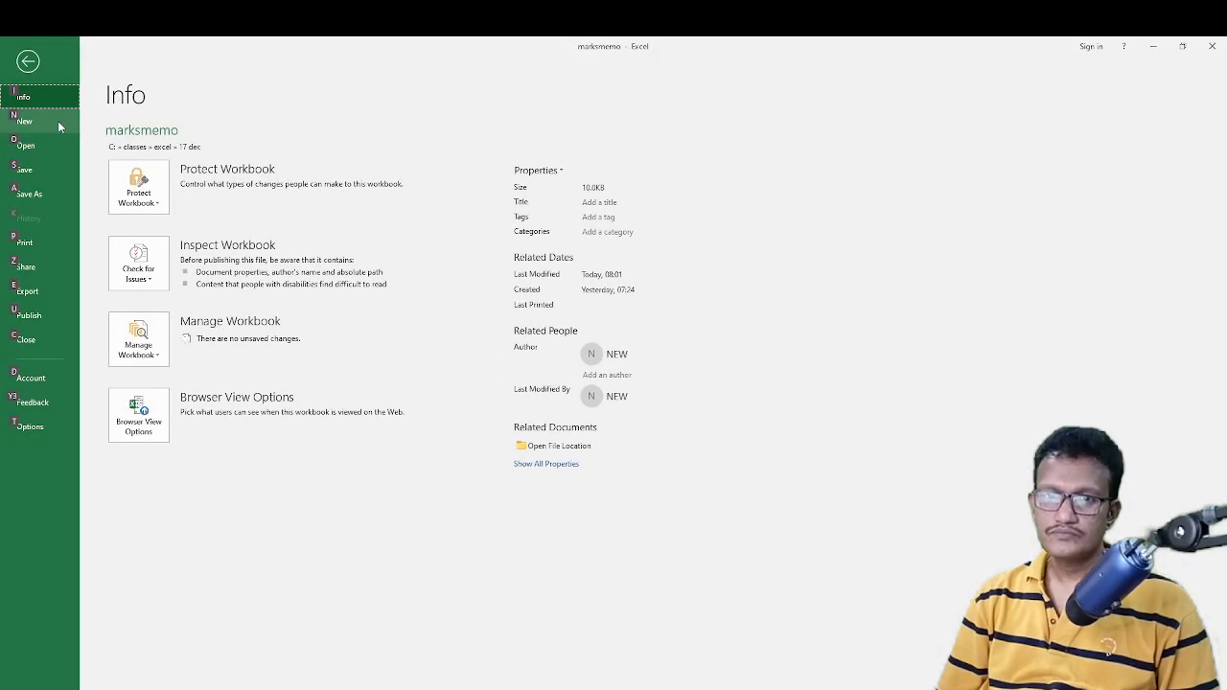
key(Escape)
key(alt+f)
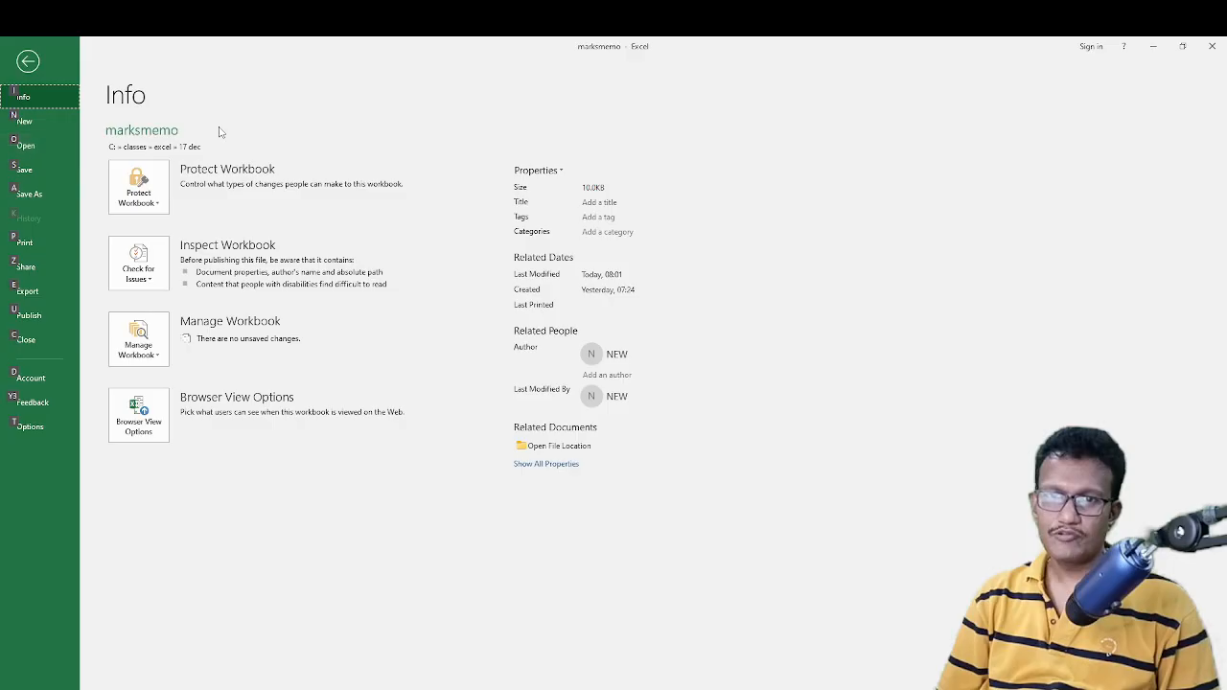
key(Escape)
click(255, 293)
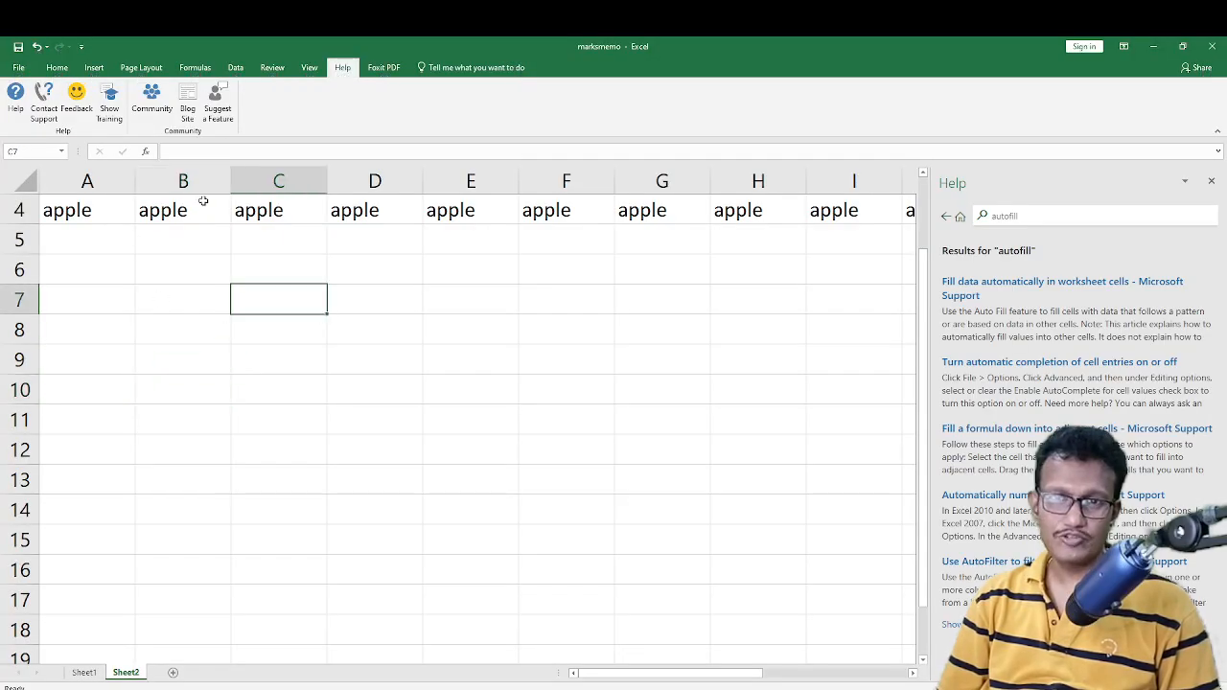
key(alt)
key(f)
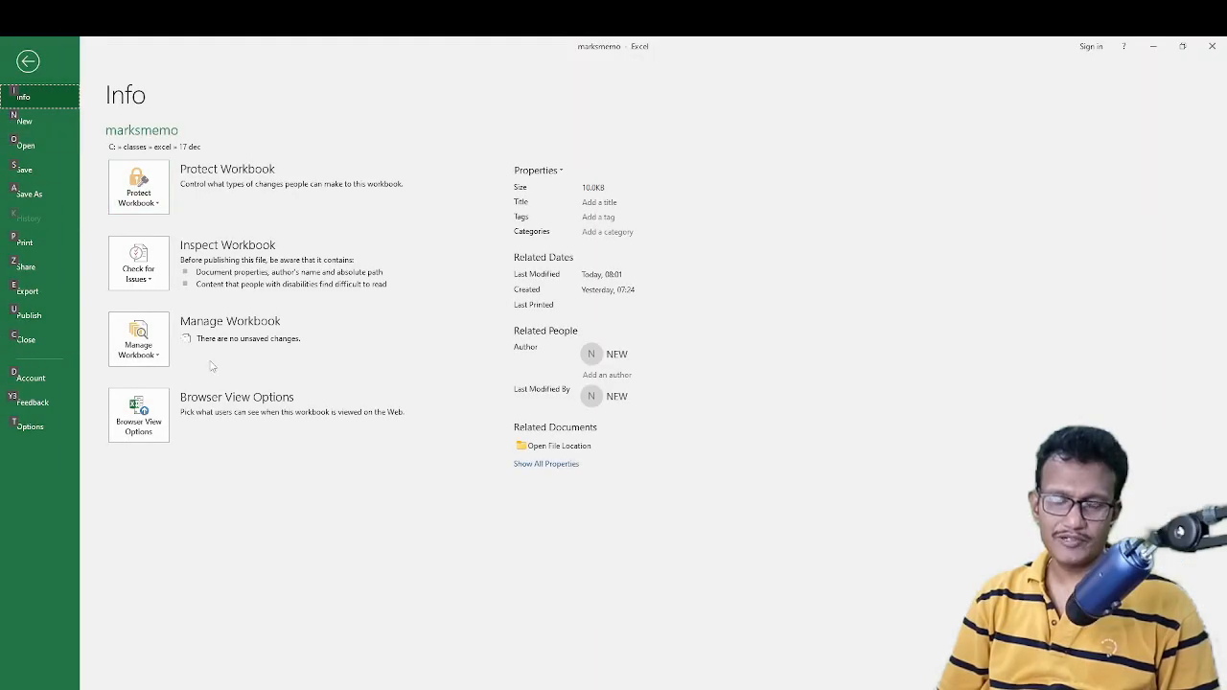
key(Escape)
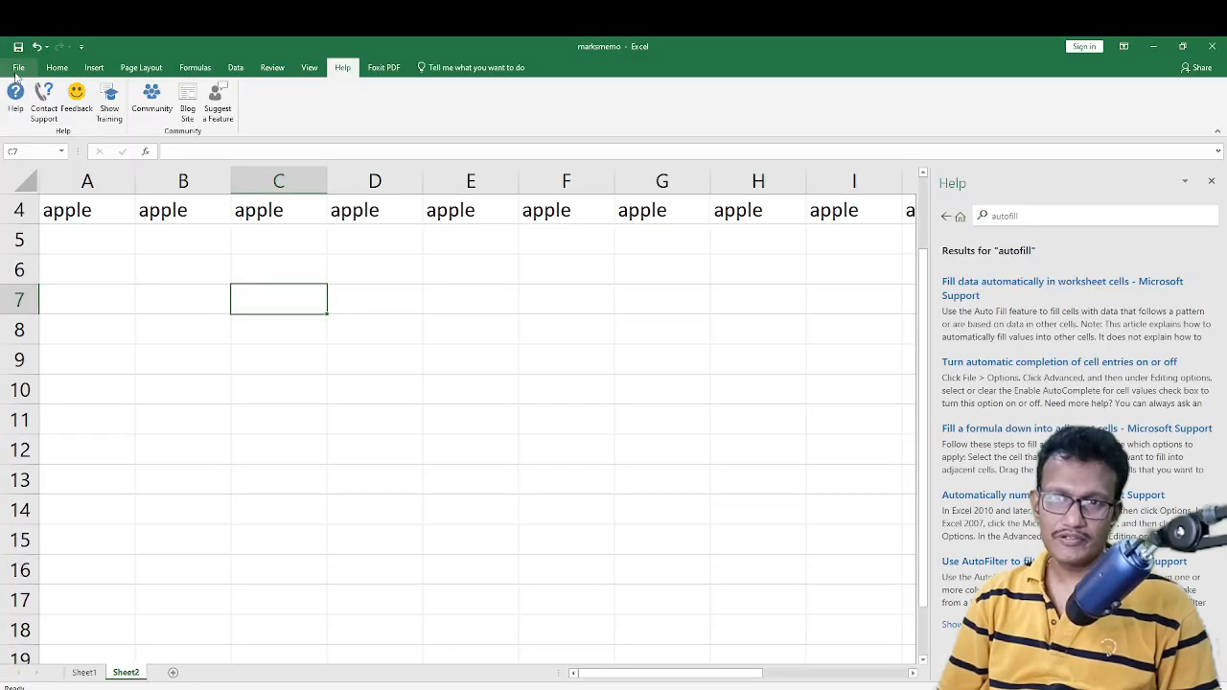
Open the Custom Lists editor from the advanced Excel options
click(16, 67)
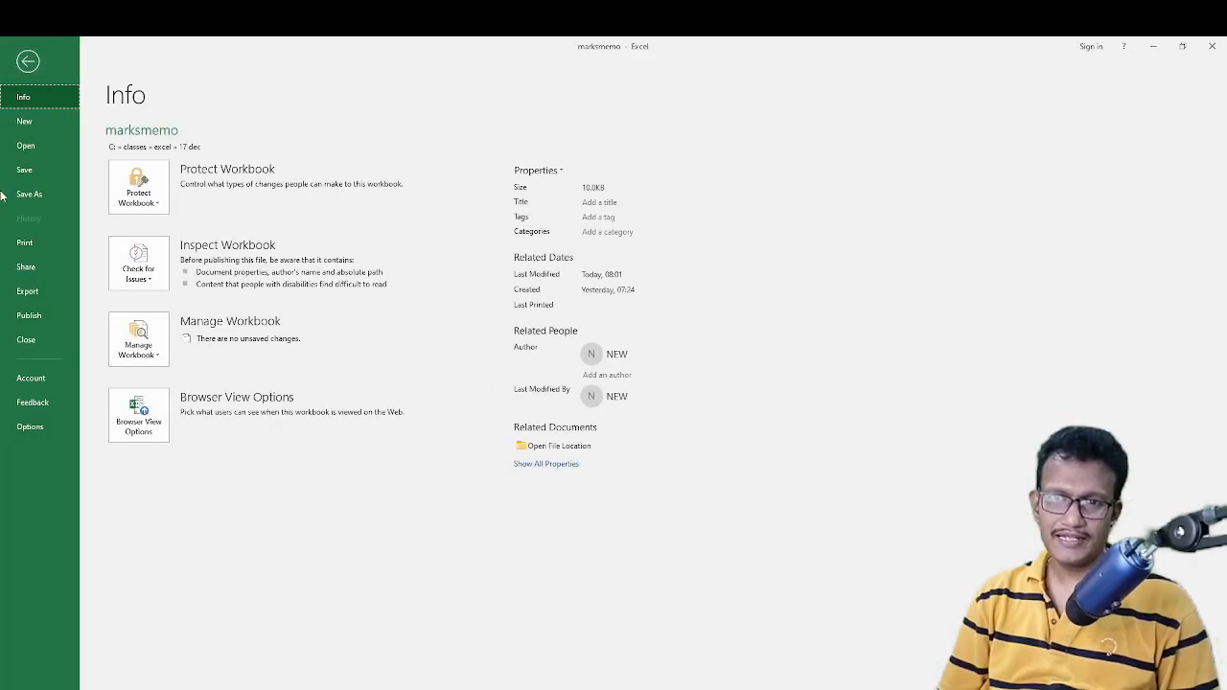
click(31, 427)
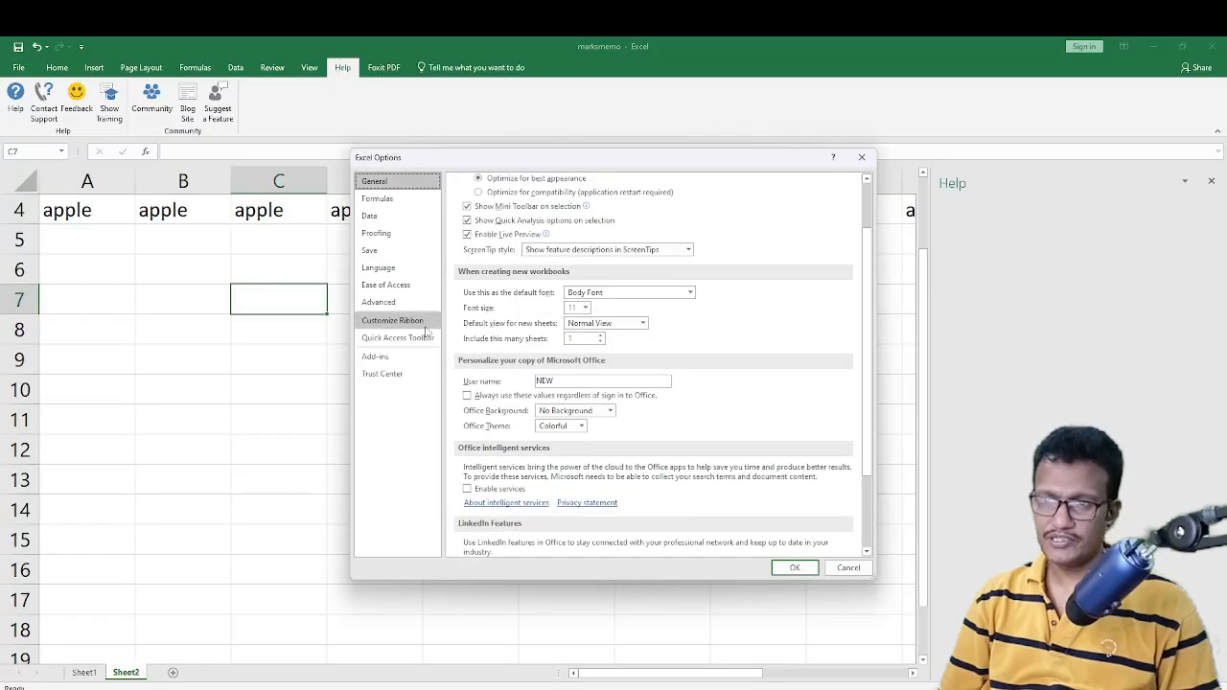
click(379, 301)
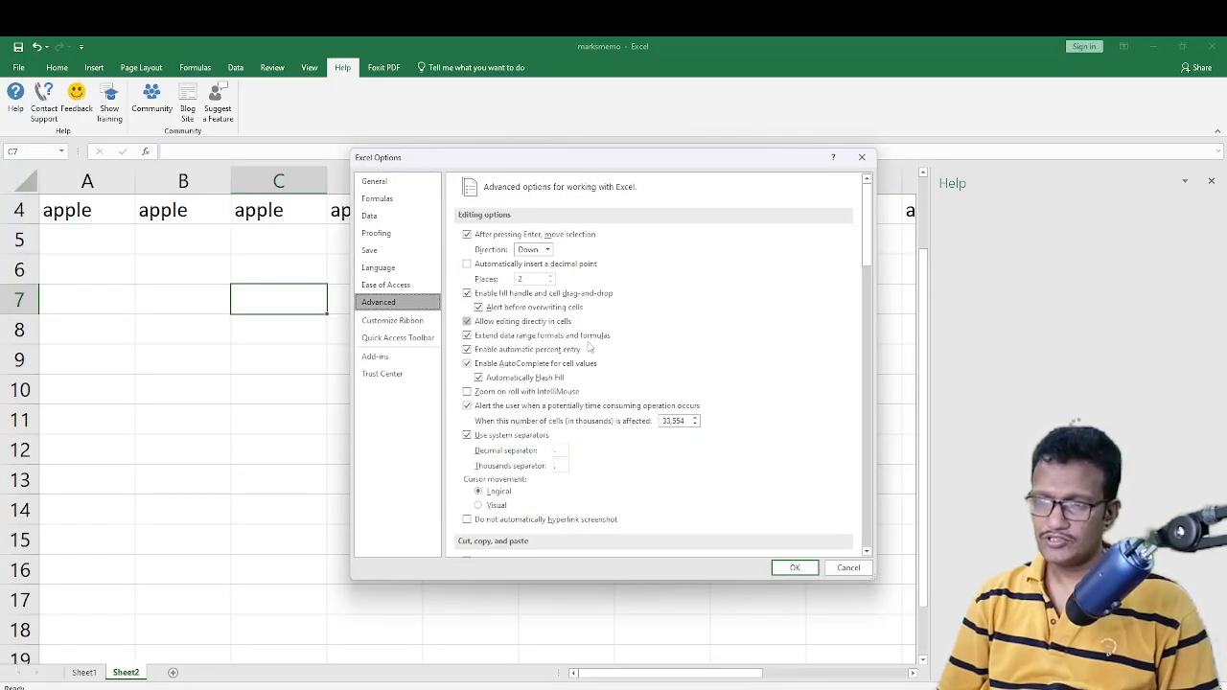
drag(872, 259, 886, 523)
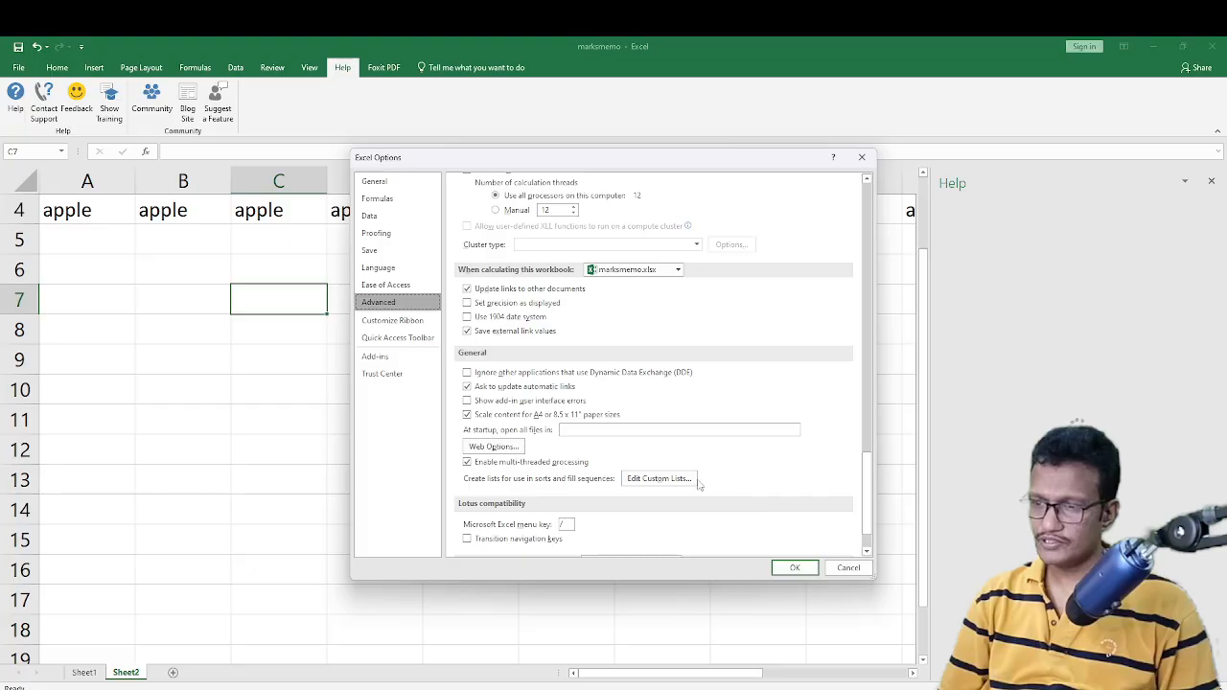
click(660, 478)
Create a custom list with the entries apple, pineapple, custeredapple and simlaapple, and save the options
click(607, 300)
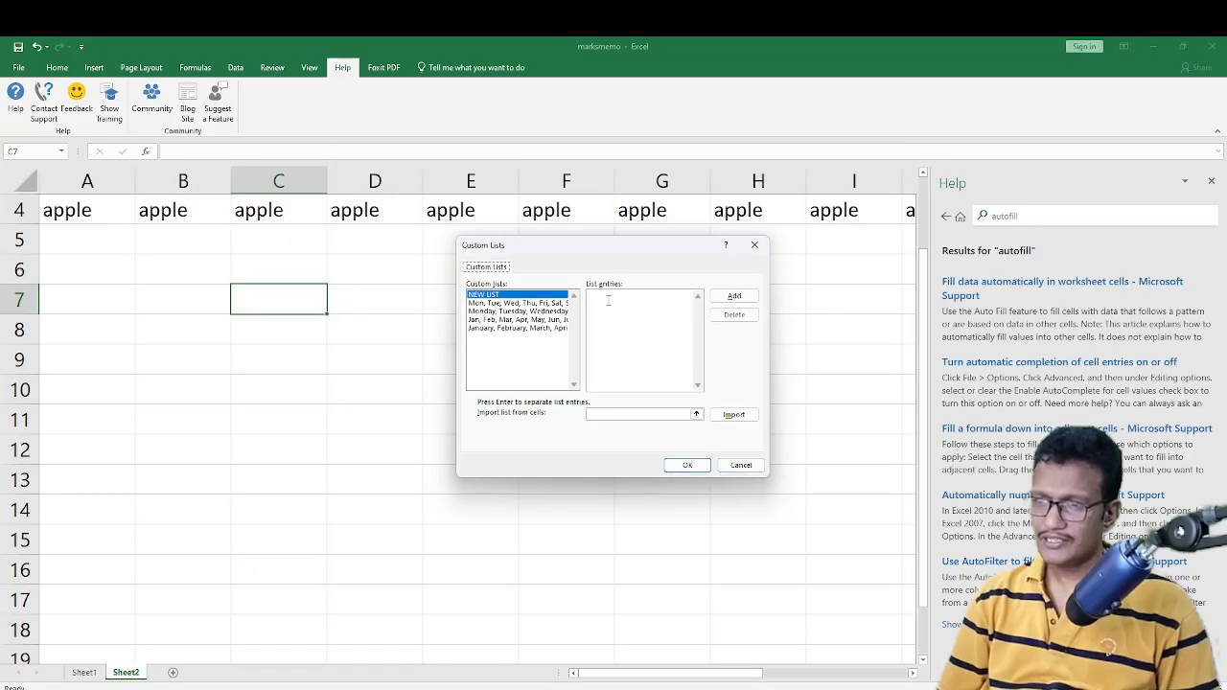
click(604, 307)
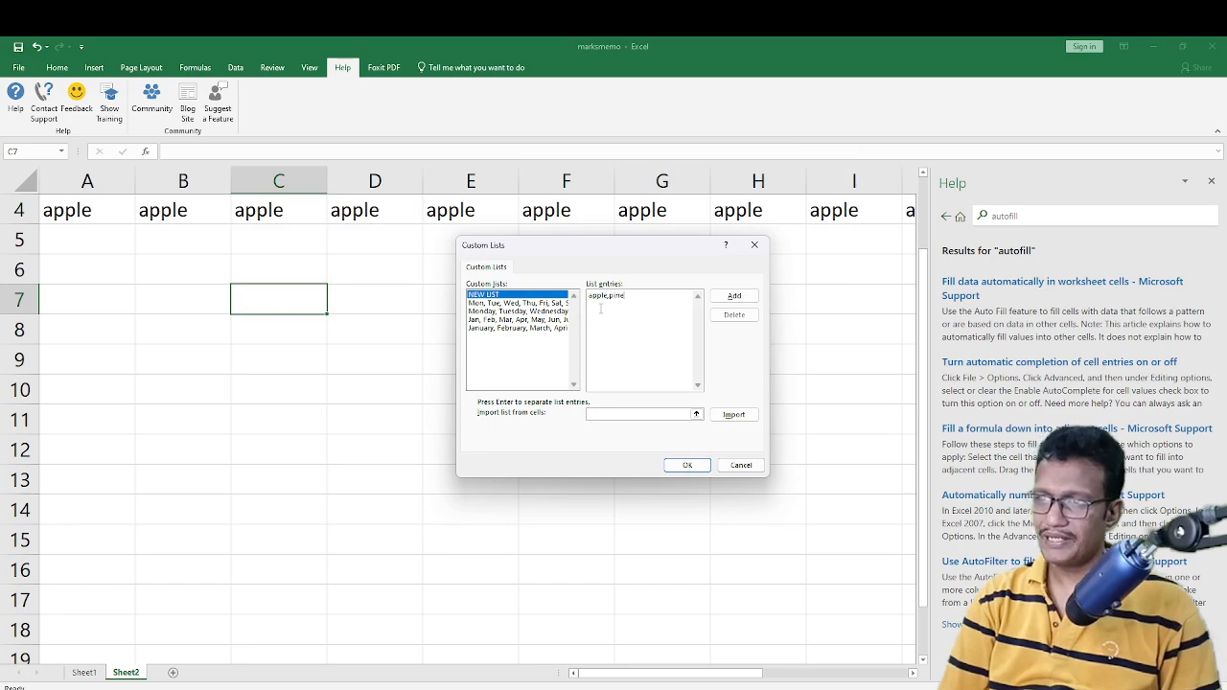
text(apple,pineapple,cus)
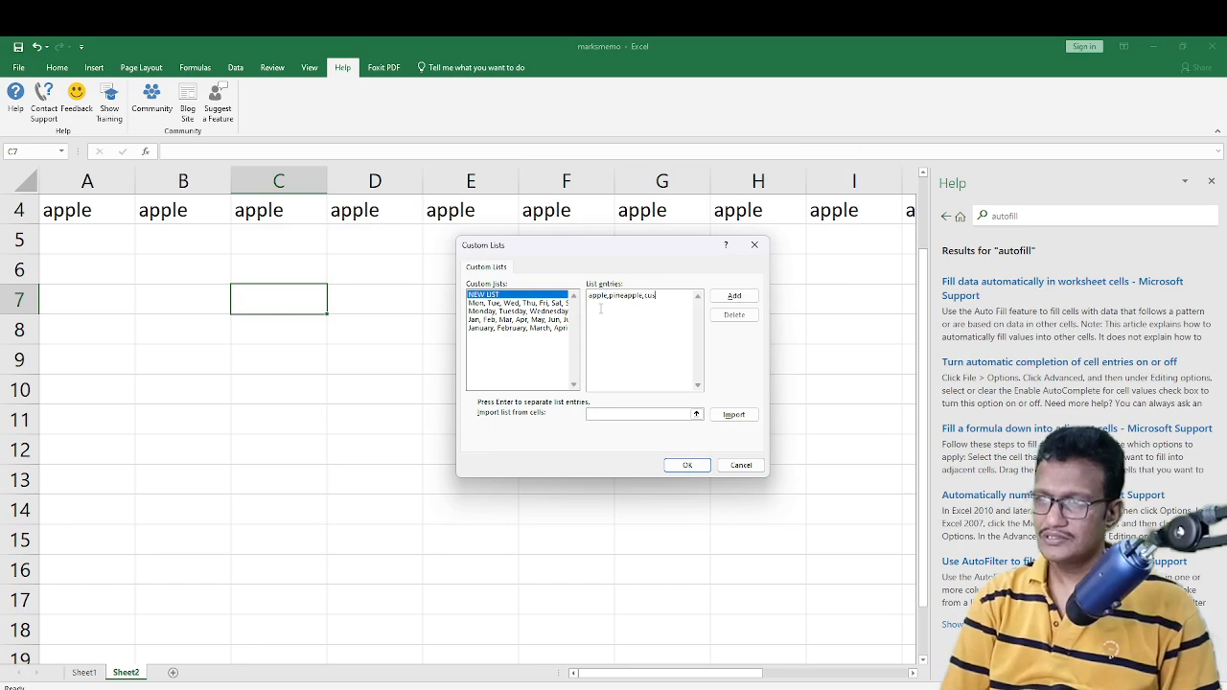
text(tardapple,simbapple)
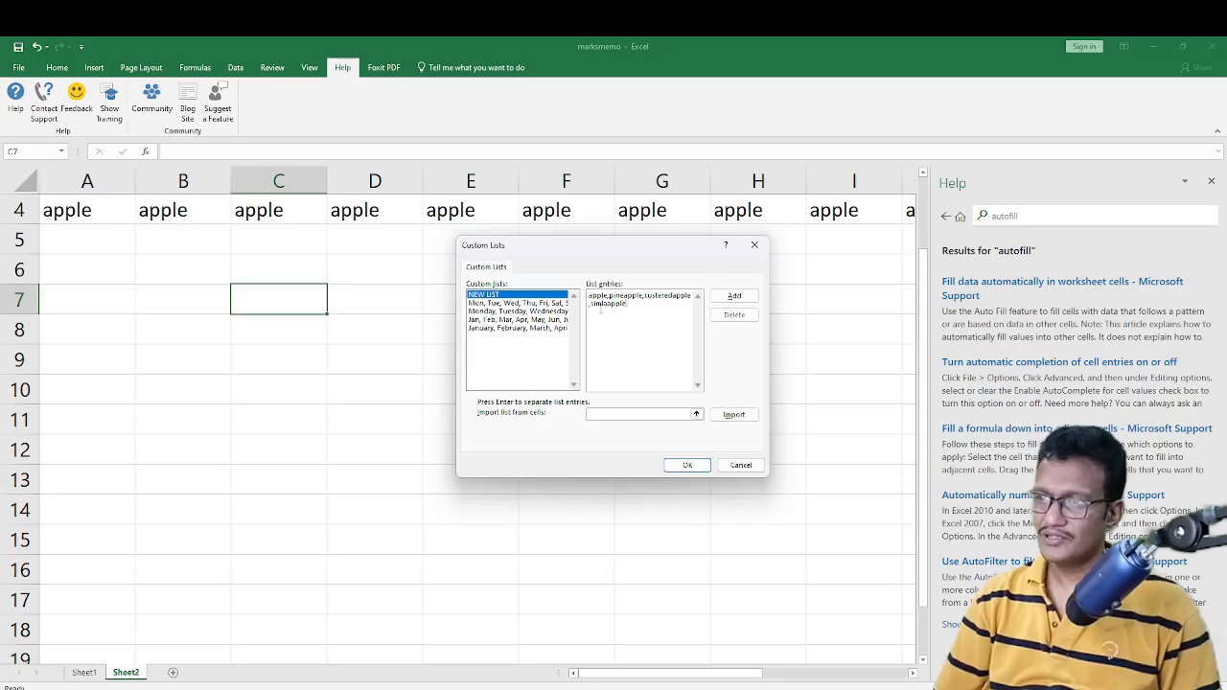
click(690, 468)
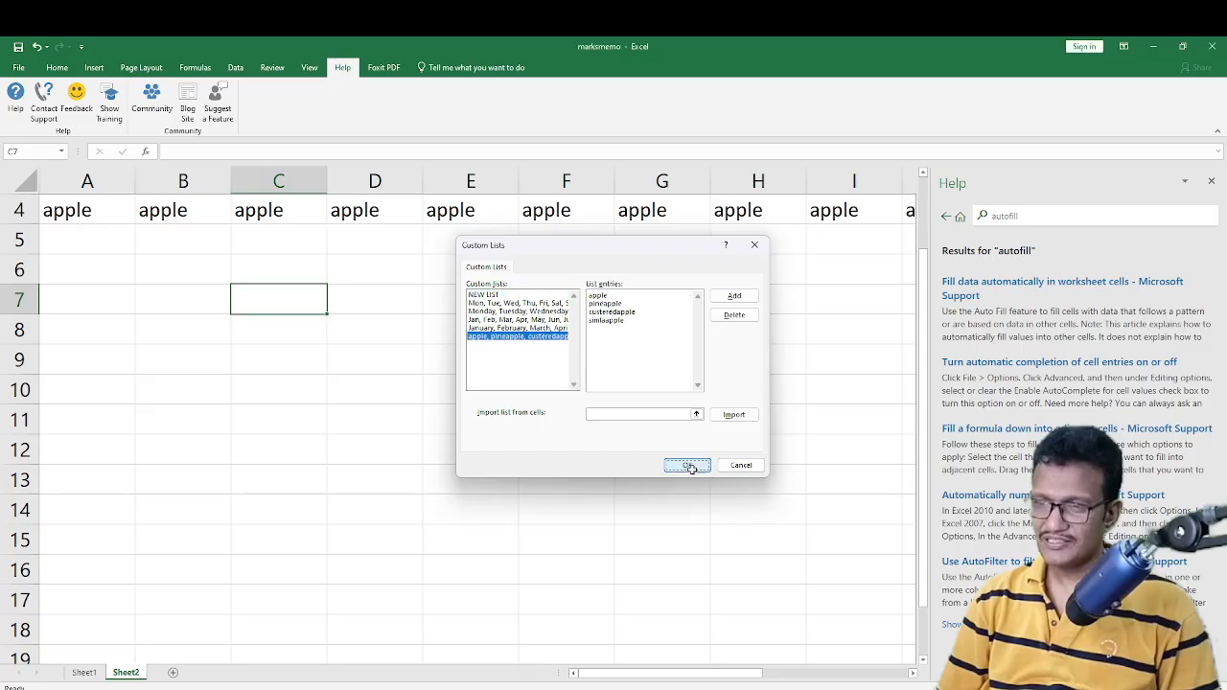
click(795, 567)
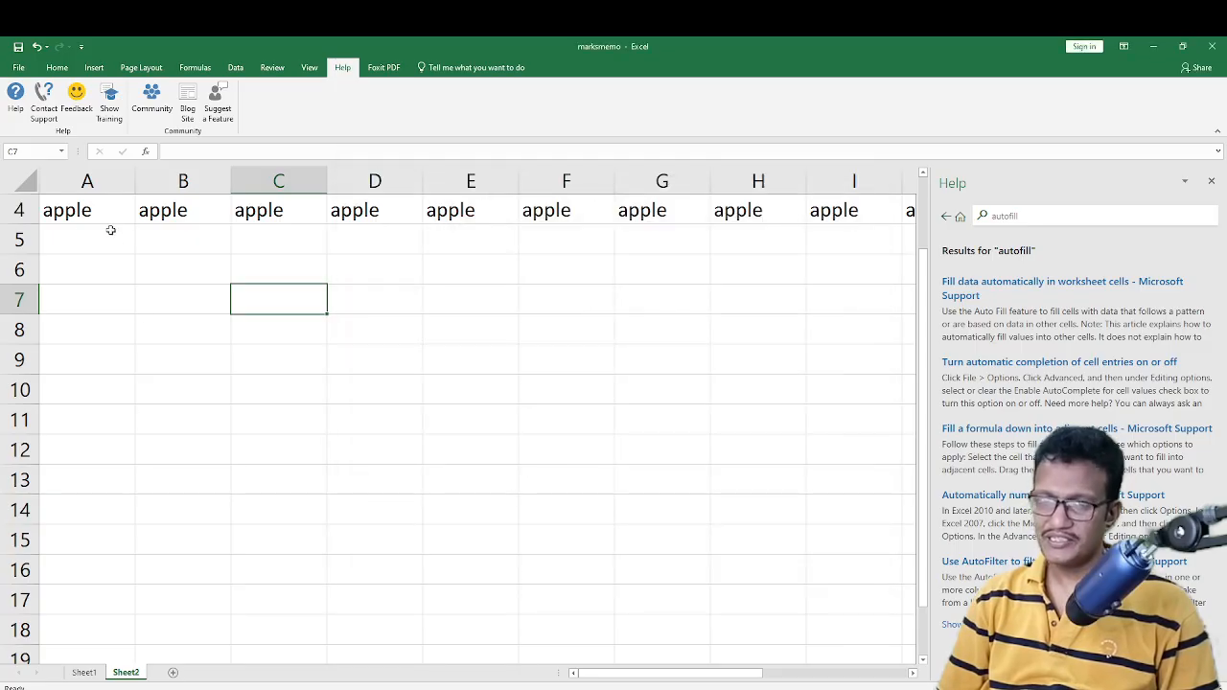
Try the custom fruit list by filling from A4 down to A16, and undo the fill
click(91, 207)
drag(135, 224, 110, 581)
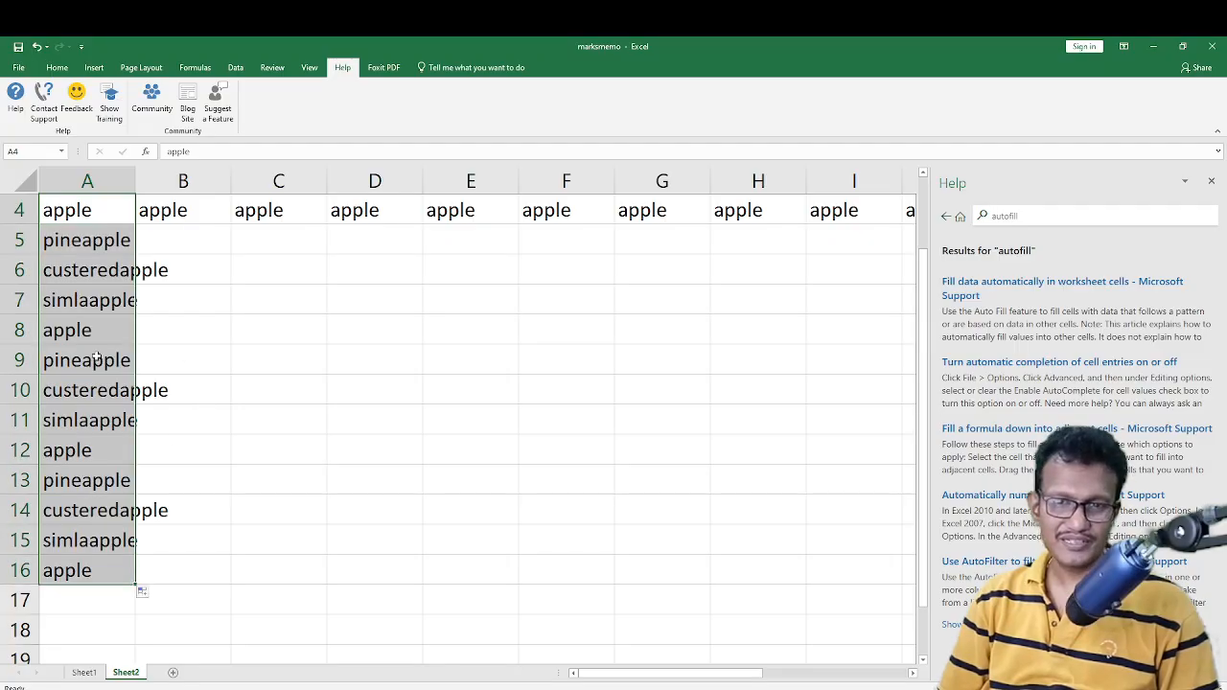
key(ctrl+z)
Enter pineapple in A5
click(101, 253)
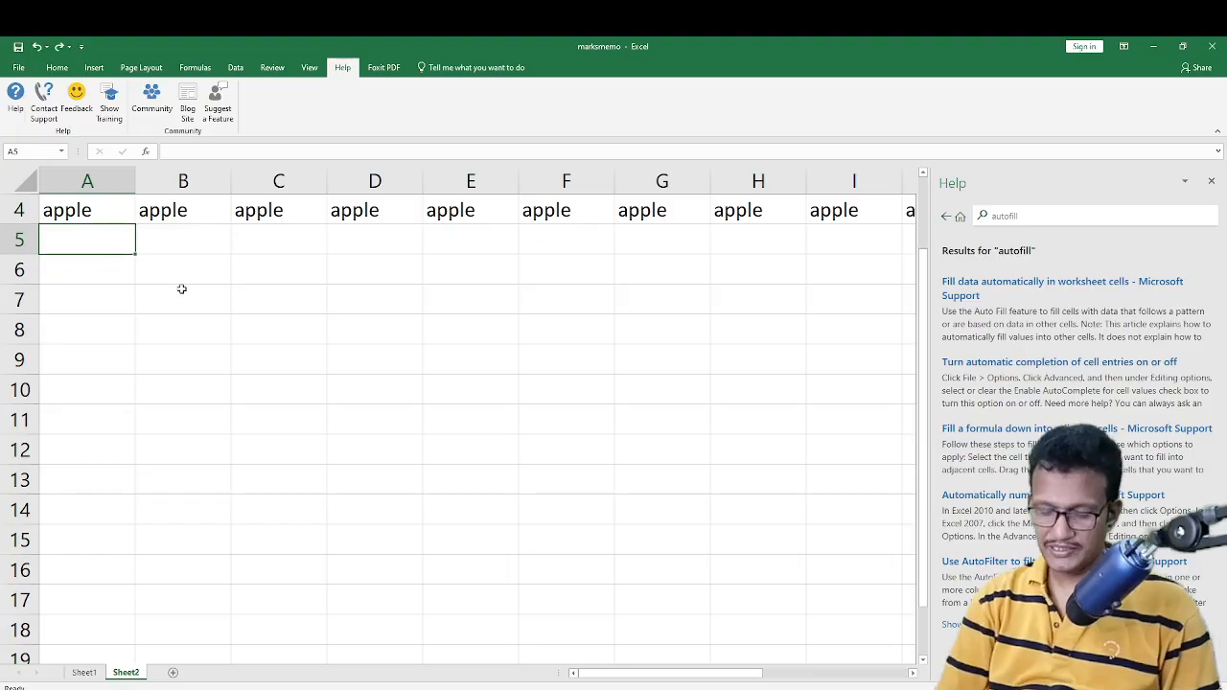
text(pineapple)
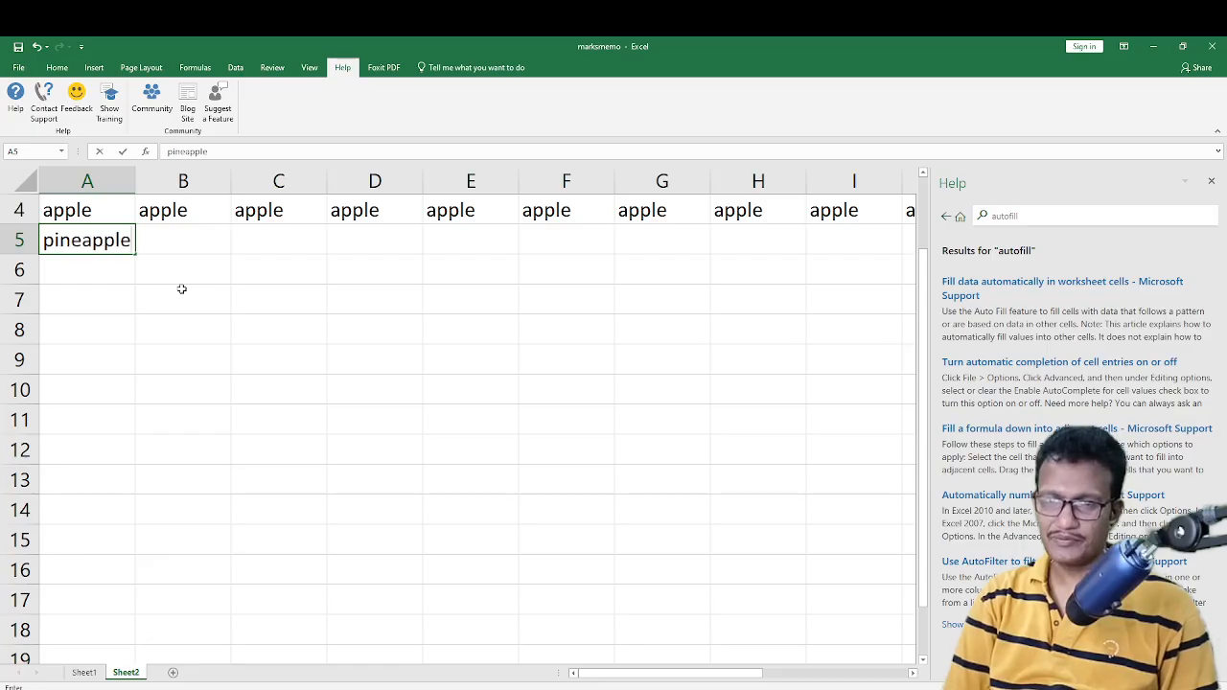
key(Return)
Try the custom list from pineapple in A5 by filling across to C5, and undo the fill
click(123, 252)
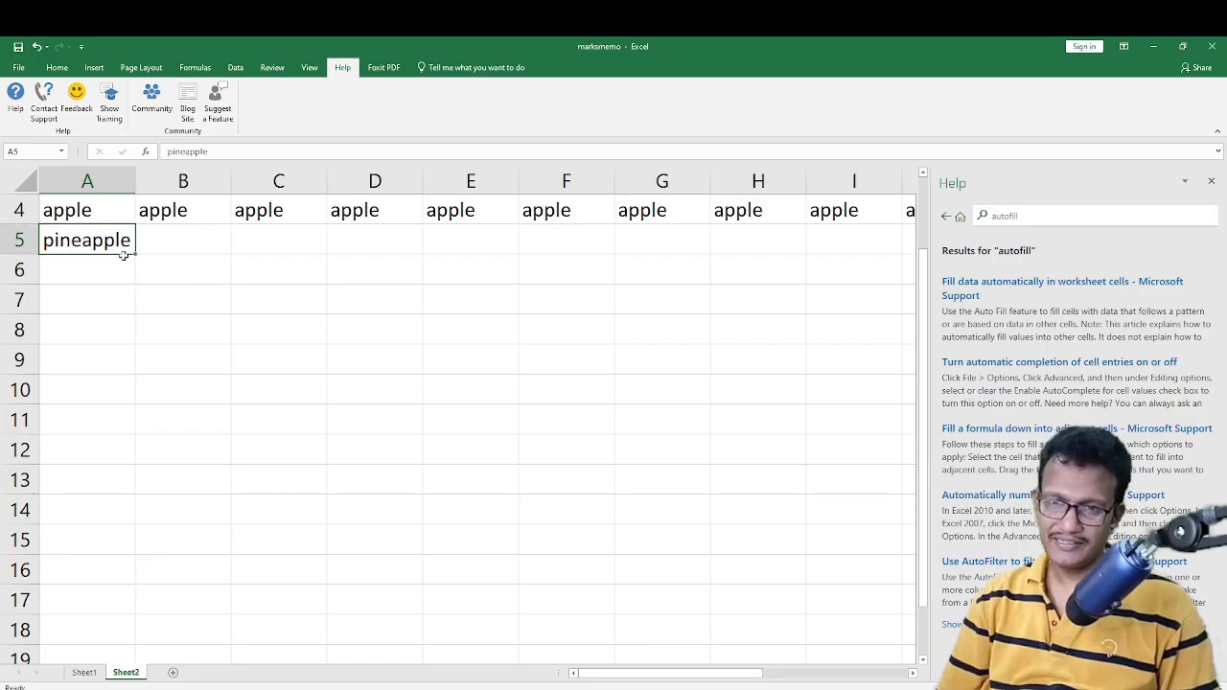
drag(133, 257, 316, 254)
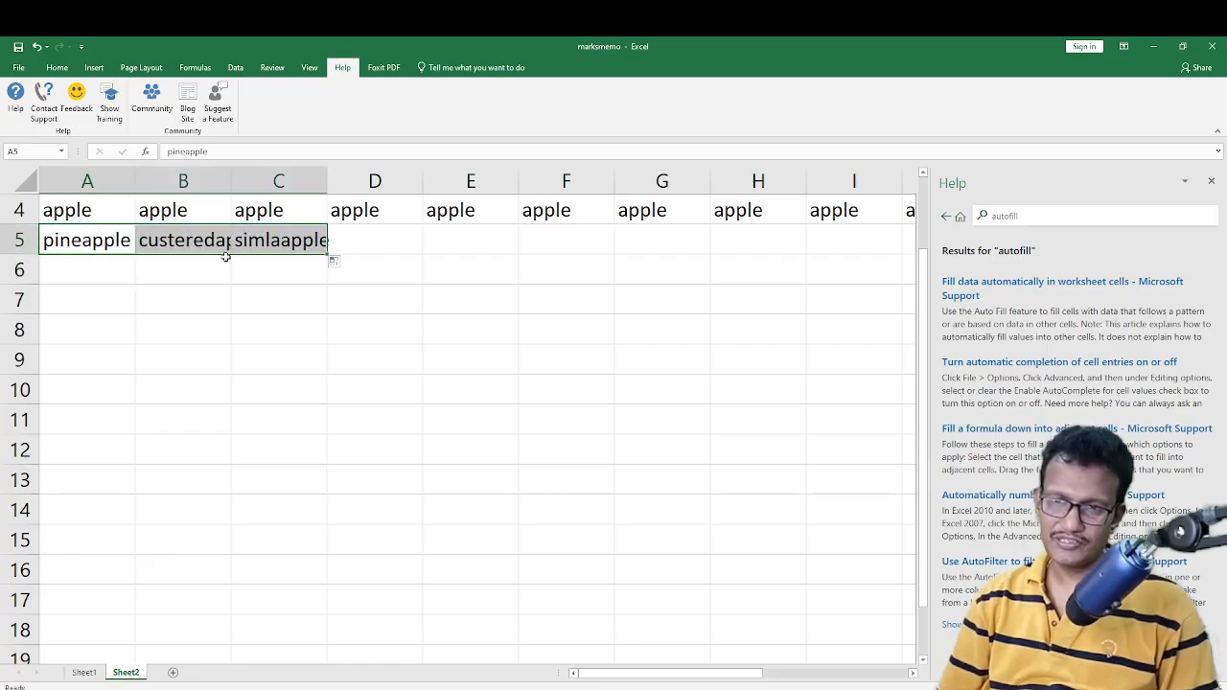
key(ctrl+z)
Start a list of places with ELURU in B7 and VJW in B8
click(104, 271)
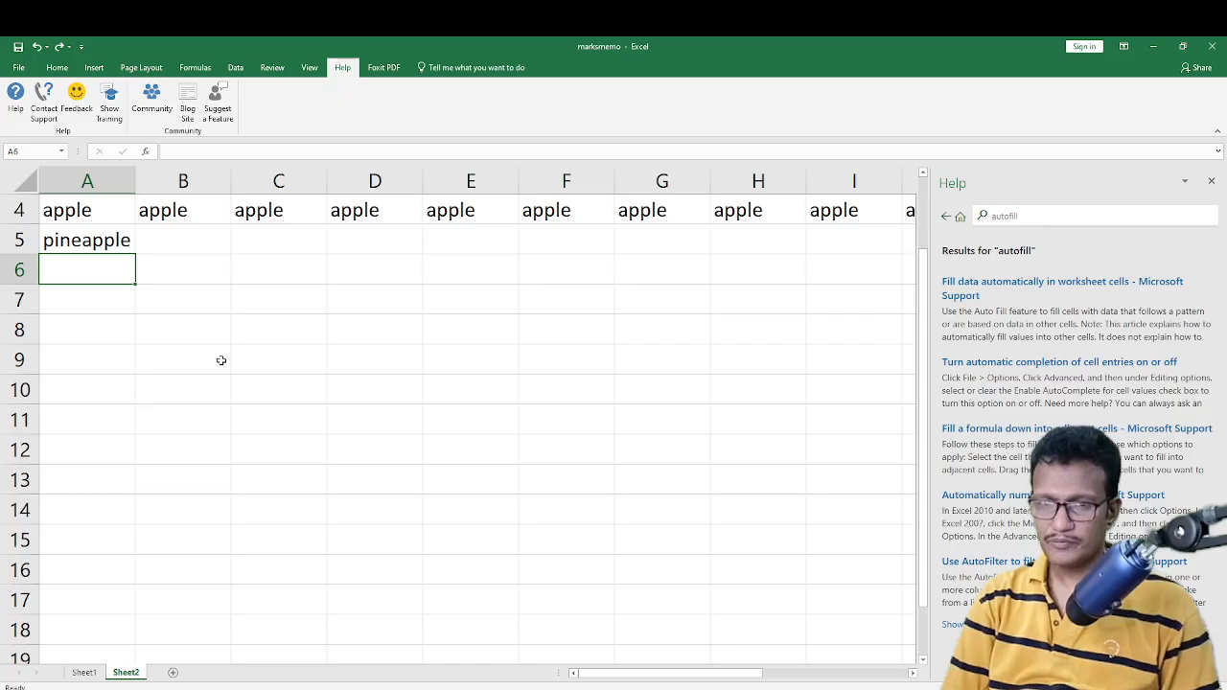
key(Down)
key(Right)
text(E)
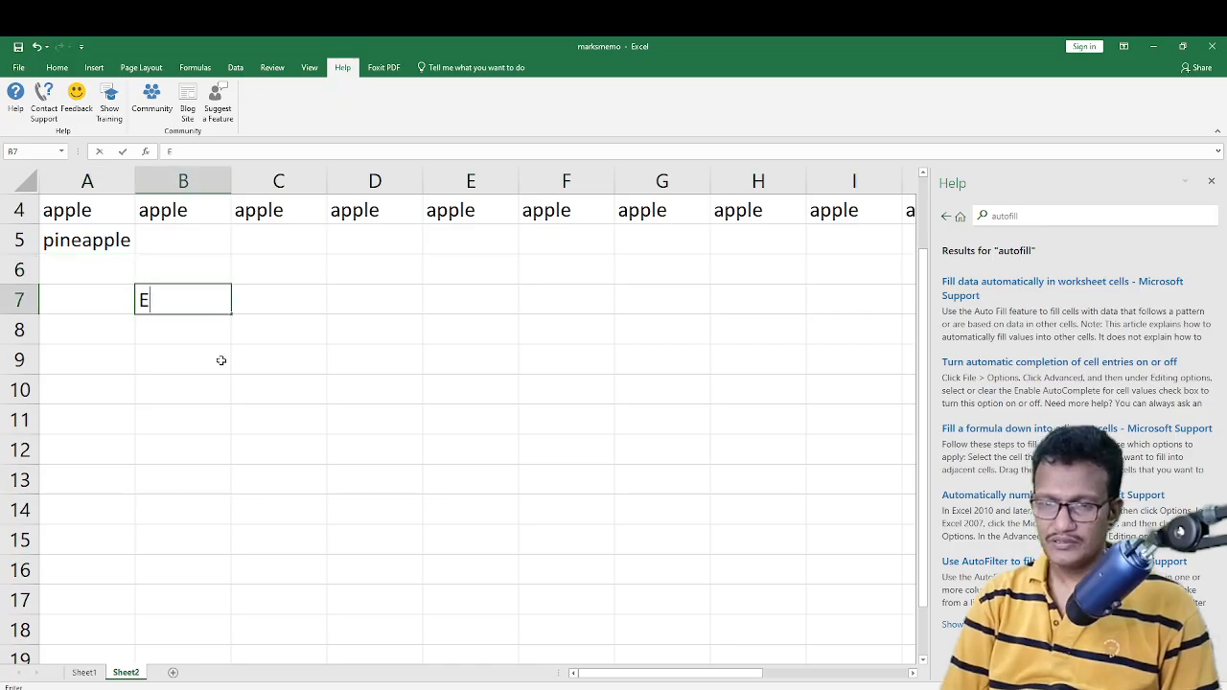
text(LLURU)
key(Return)
key(Right)
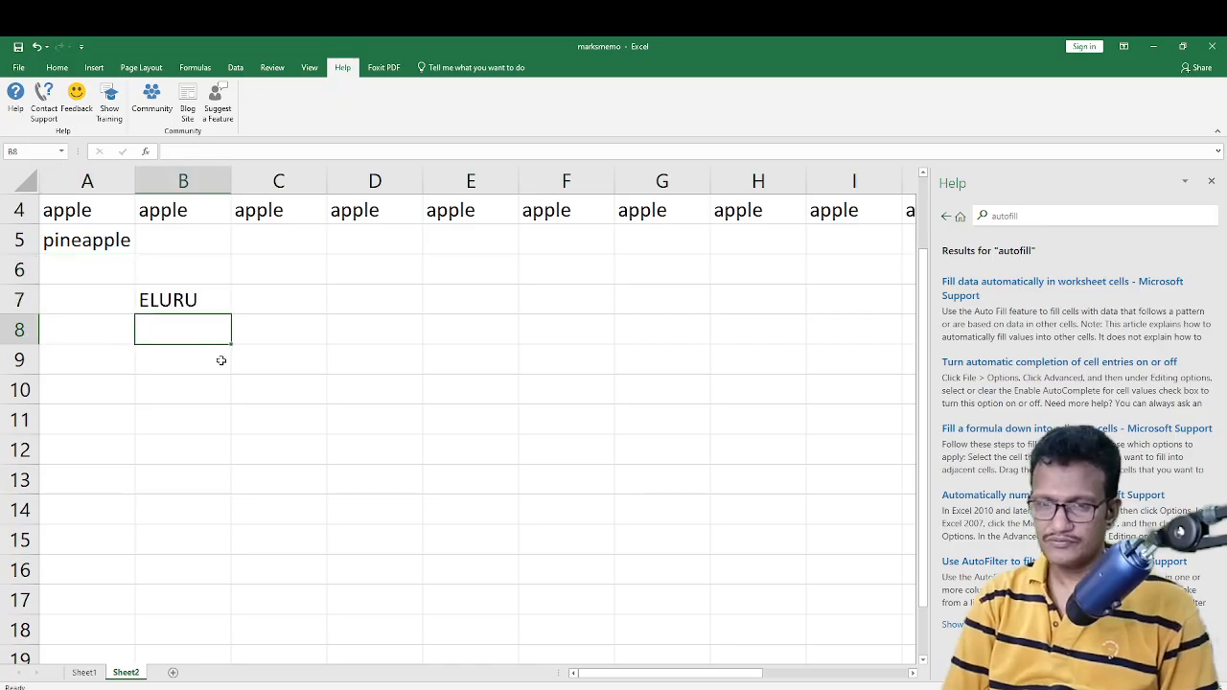
text(VJW)
key(Return)
Continue the place list with VSKP in B9 and HYD in B10
key(Right)
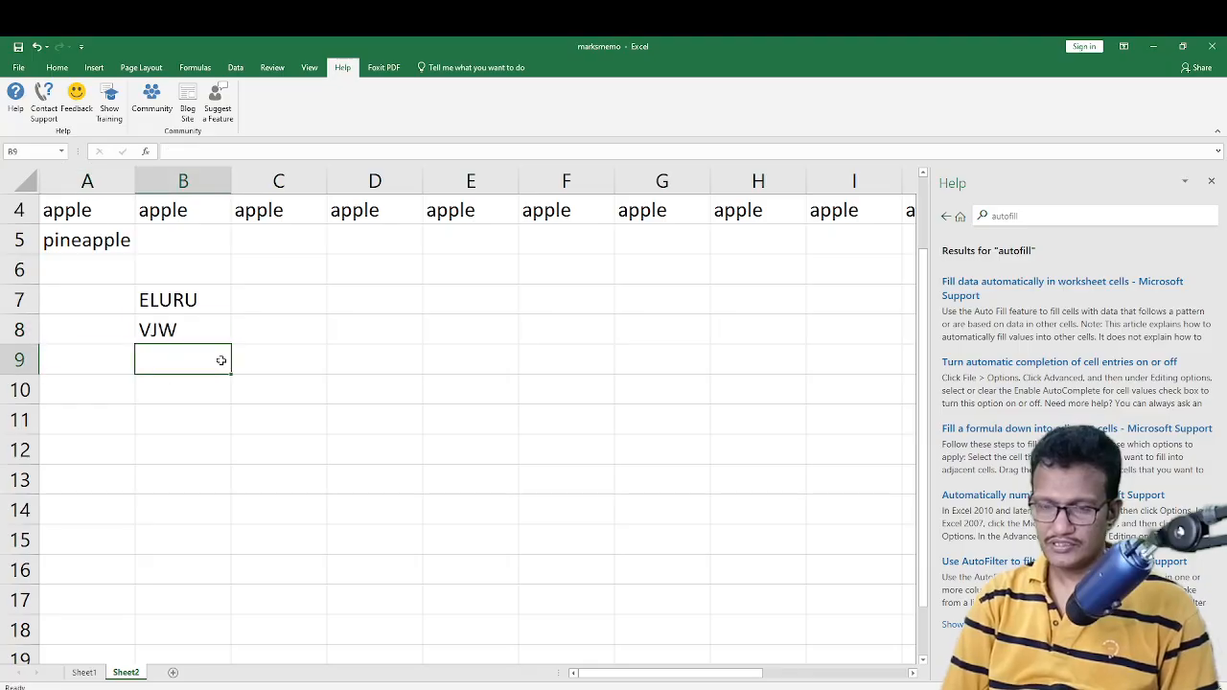
text(C)
key(BackSpace)
text(VSKP)
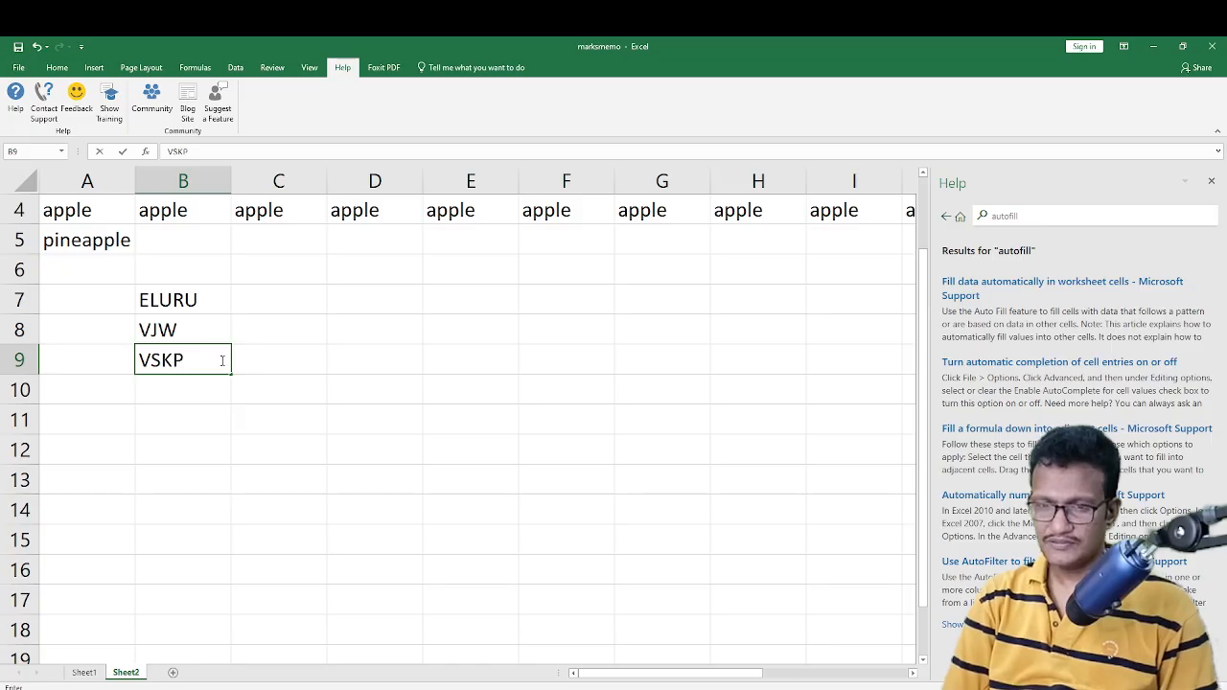
key(Return)
key(Right)
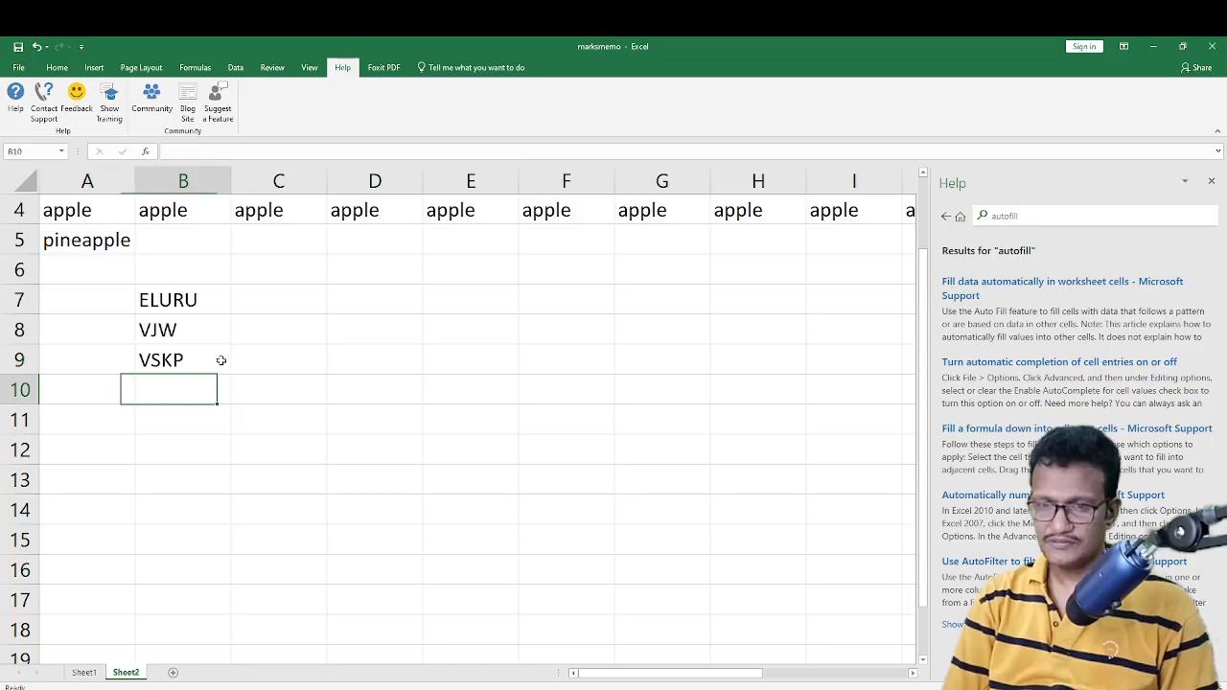
text(HYD)
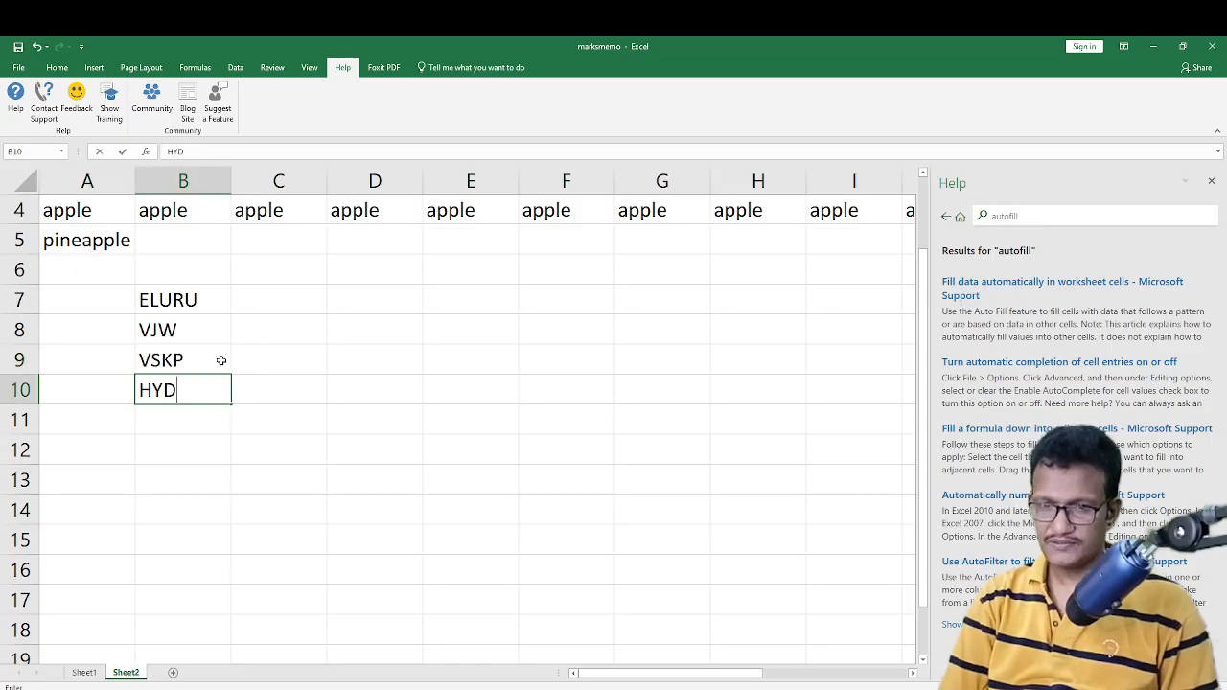
key(Return)
Complete the place list with CTP in B11
text(C)
key(BackSpace)
key(Right)
text(CTP)
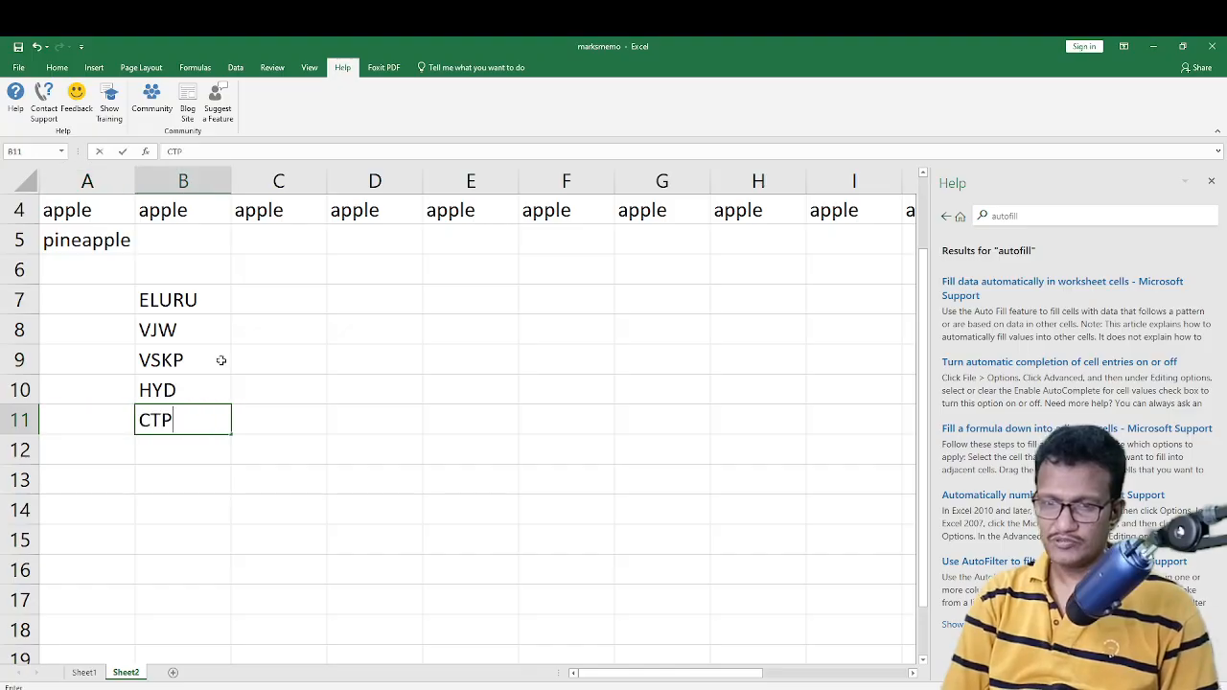
key(Return)
key(Right)
key(Up)
key(Up)
key(Up)
key(Up)
key(Left)
key(Left)
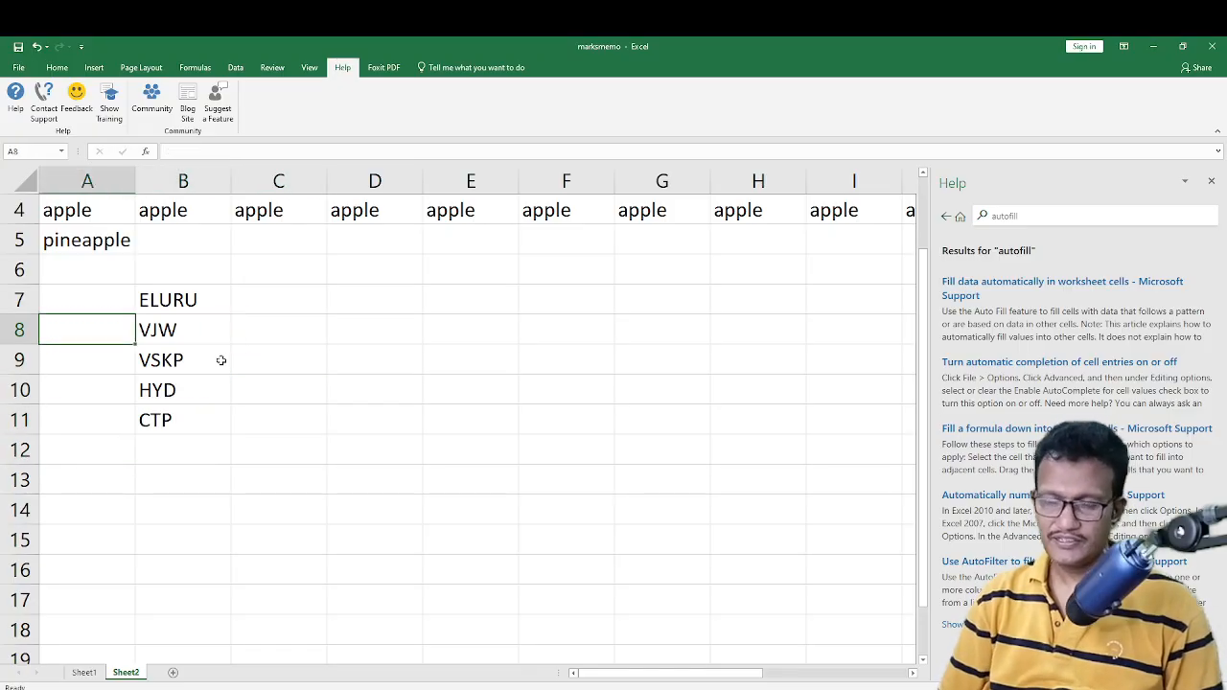
key(Up)
key(Up)
key(Right)
key(Down)
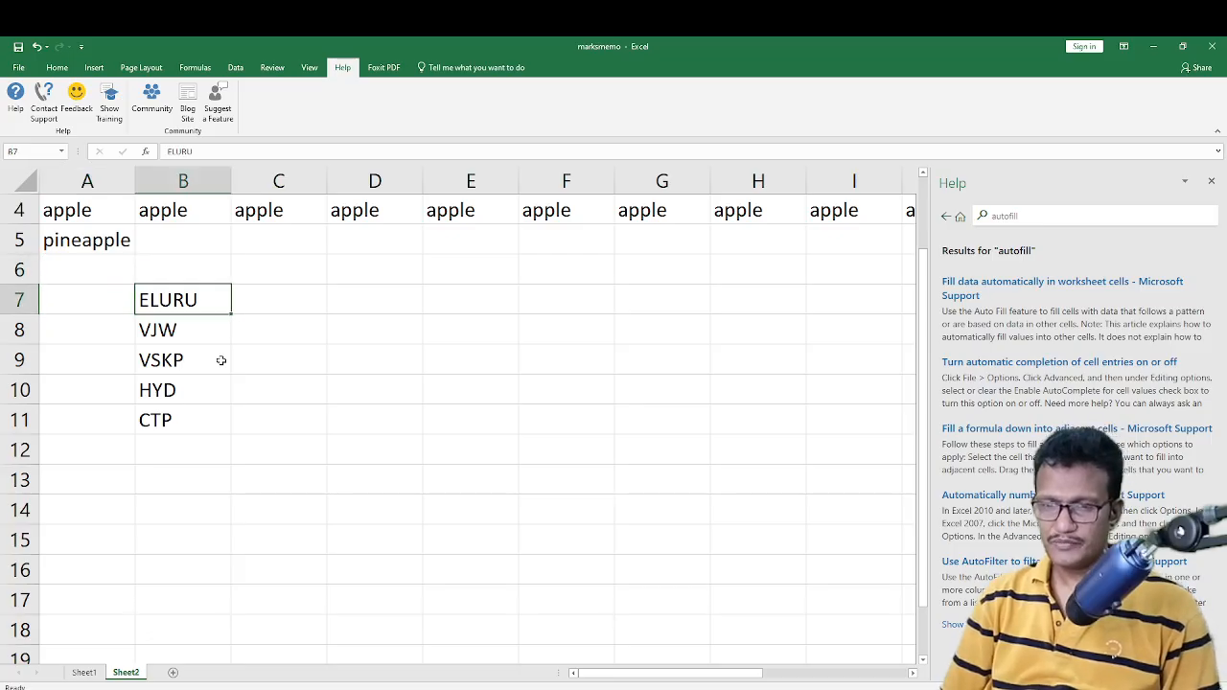
key(Down)
key(Down)
key(Down)
key(Up)
key(Up)
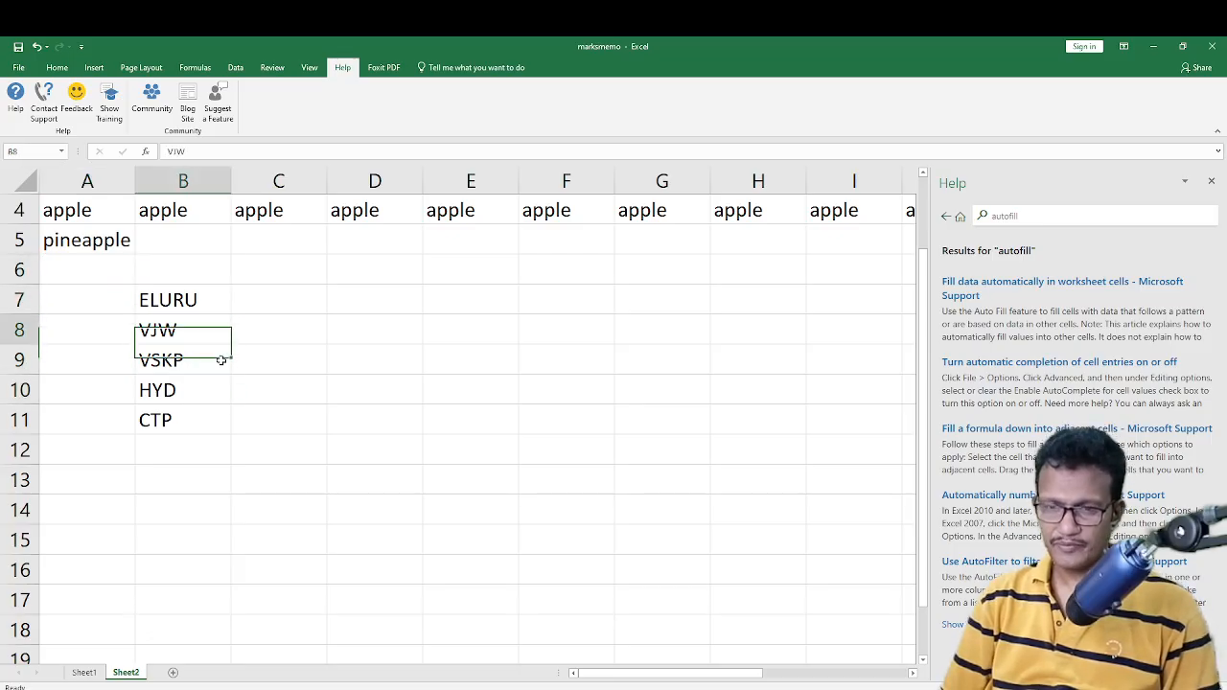
key(Up)
key(Up)
key(Down)
key(Down)
key(Up)
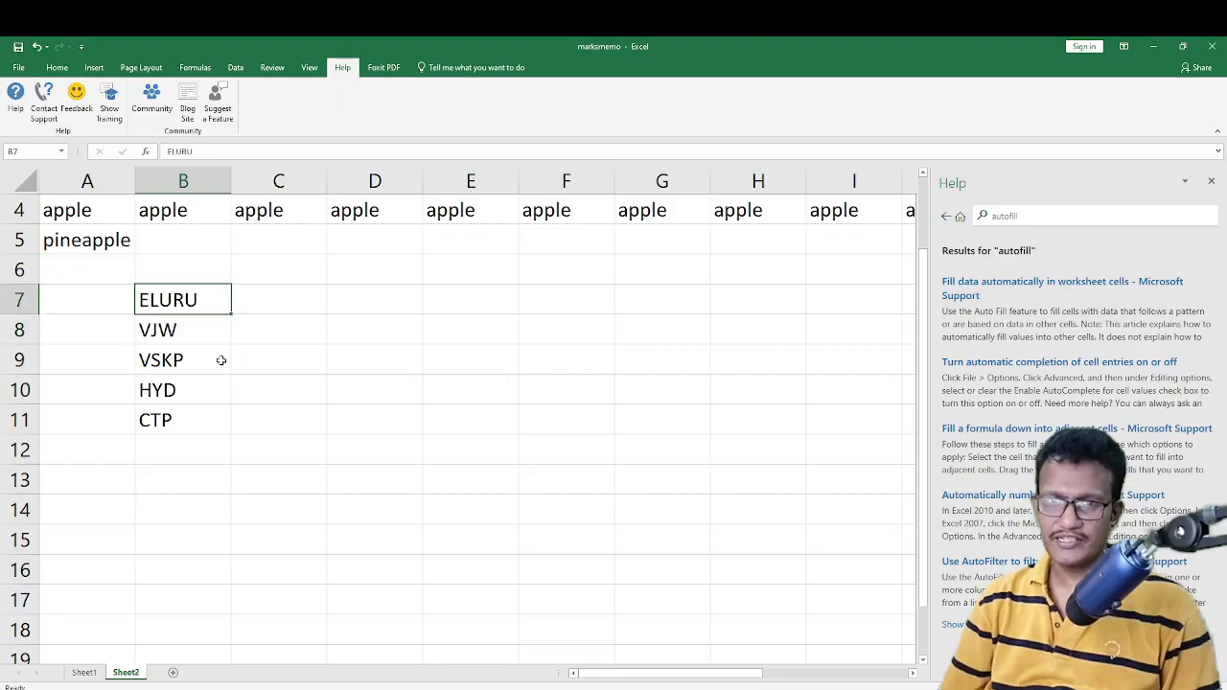
Open the custom lists editor from the advanced Excel options and place the cursor in the entries of a new list
key(alt+f)
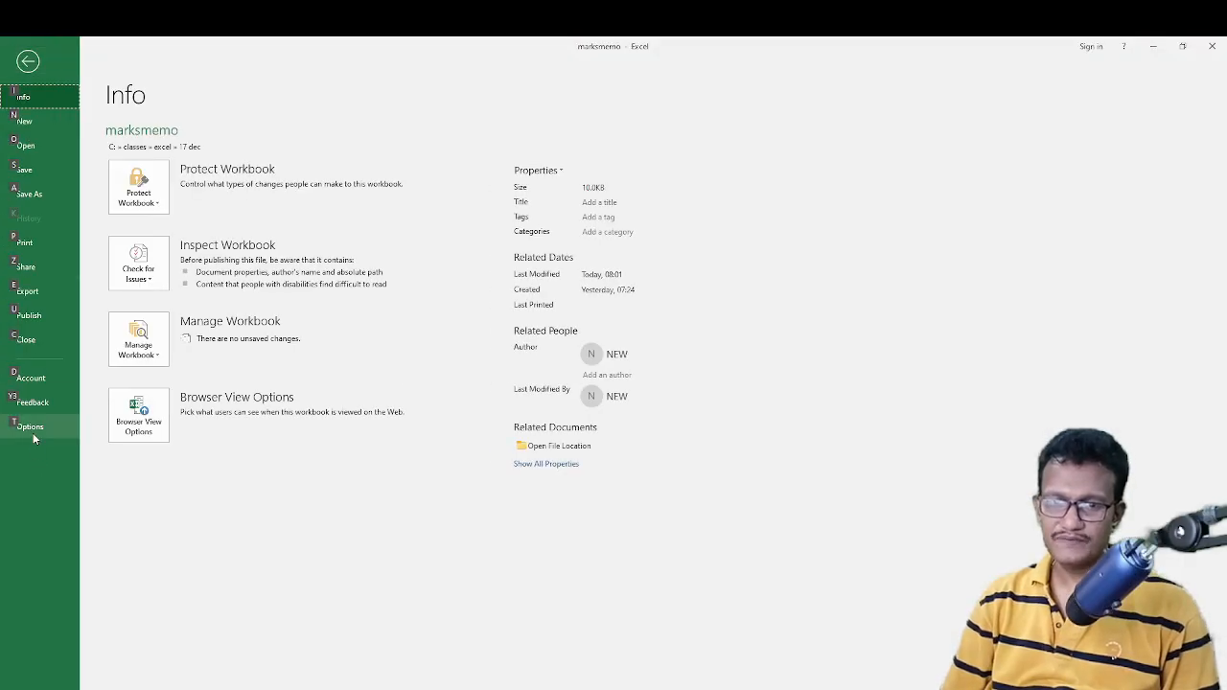
click(33, 432)
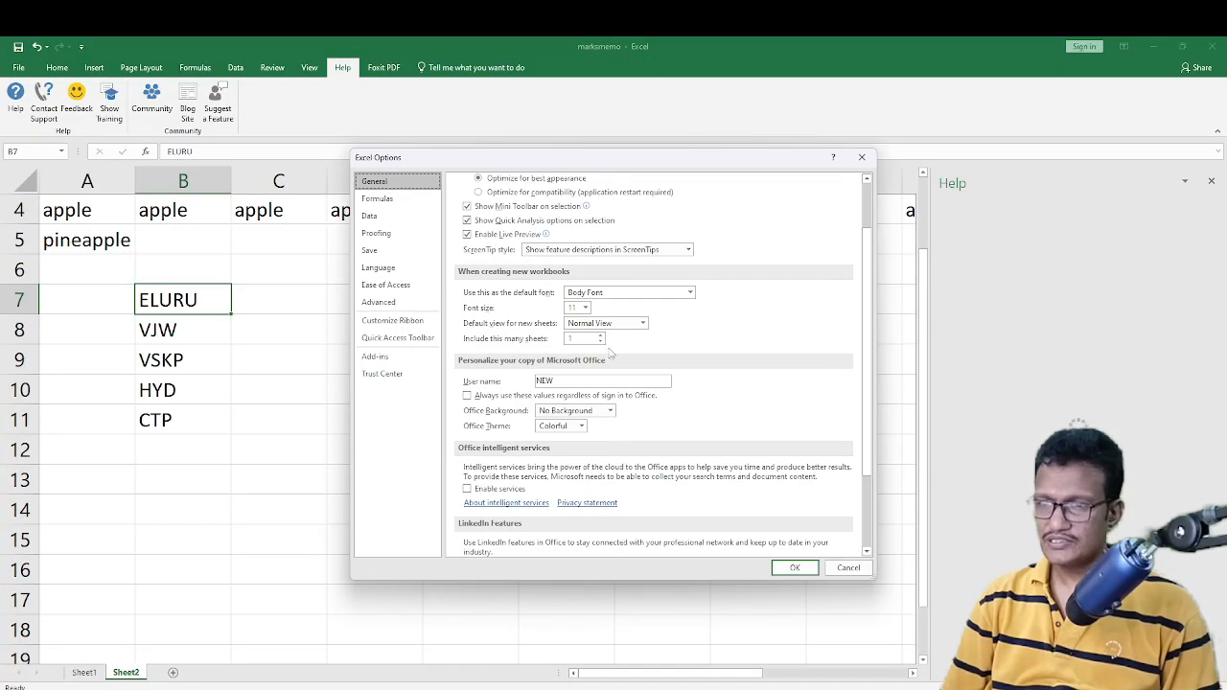
click(377, 302)
drag(869, 251, 886, 544)
click(661, 426)
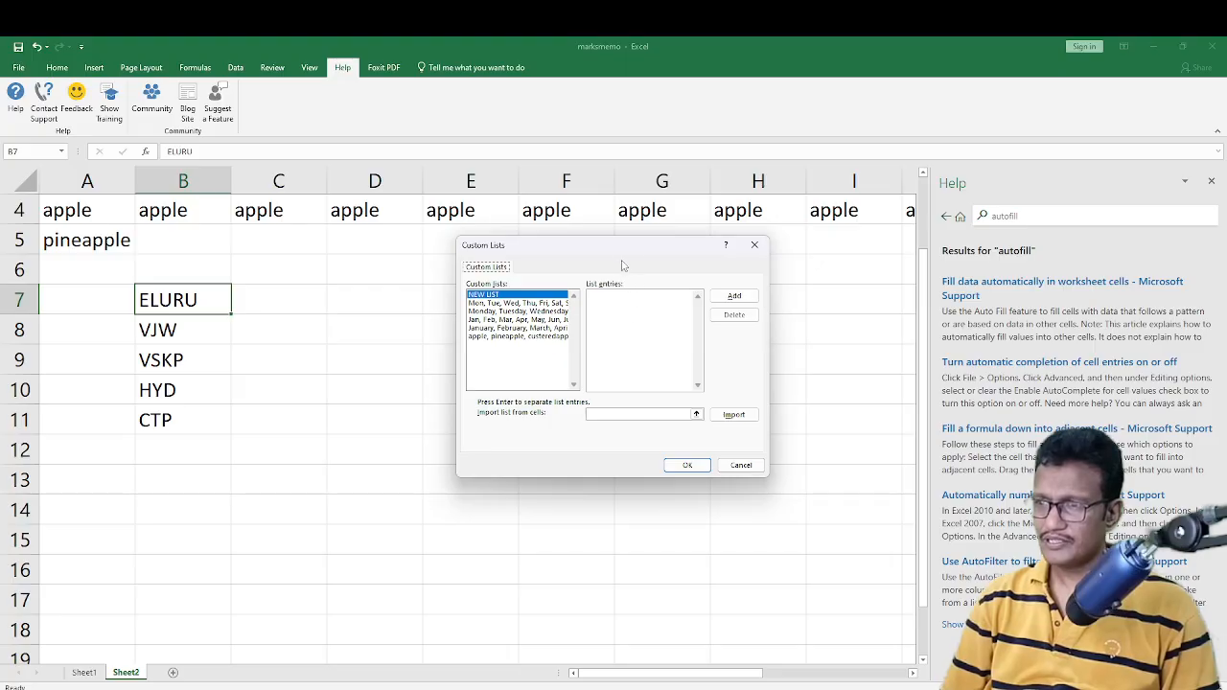
drag(619, 250, 622, 249)
click(616, 300)
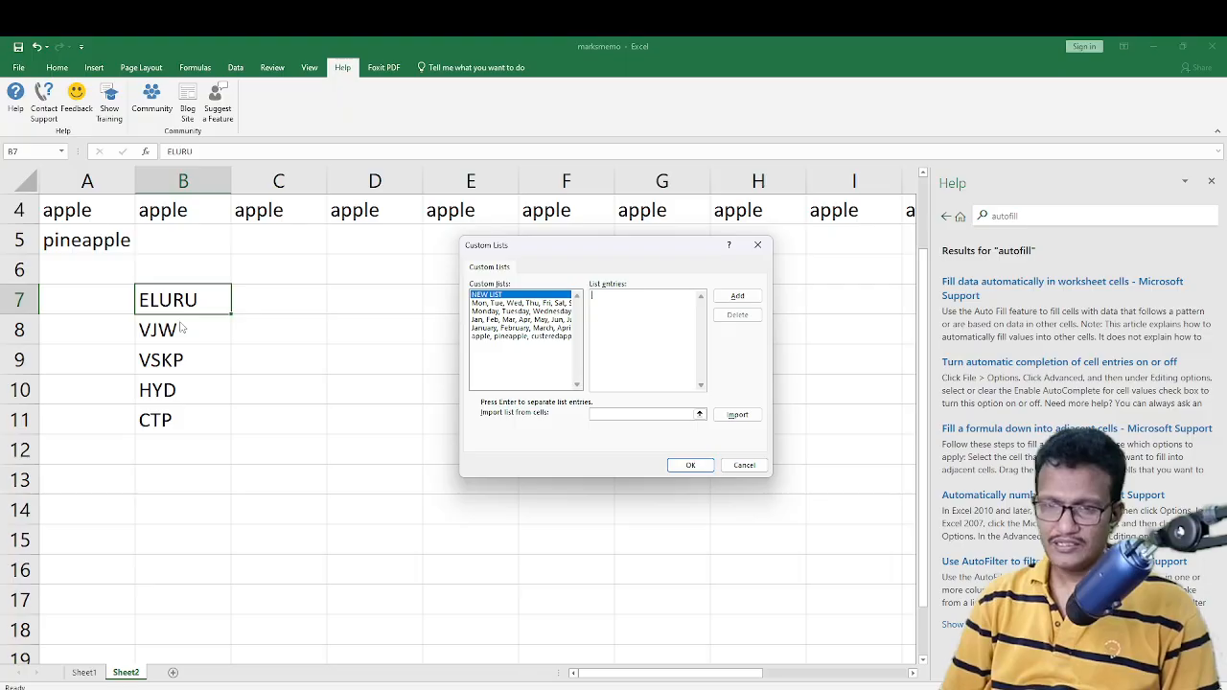
click(745, 418)
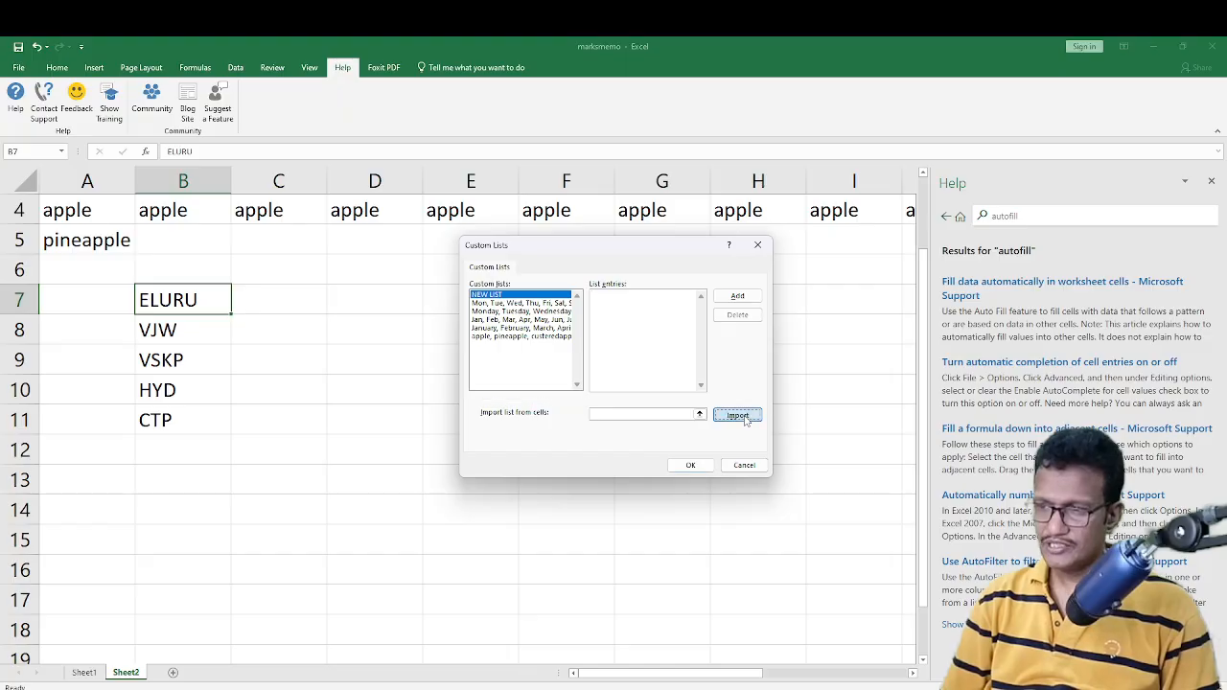
click(700, 414)
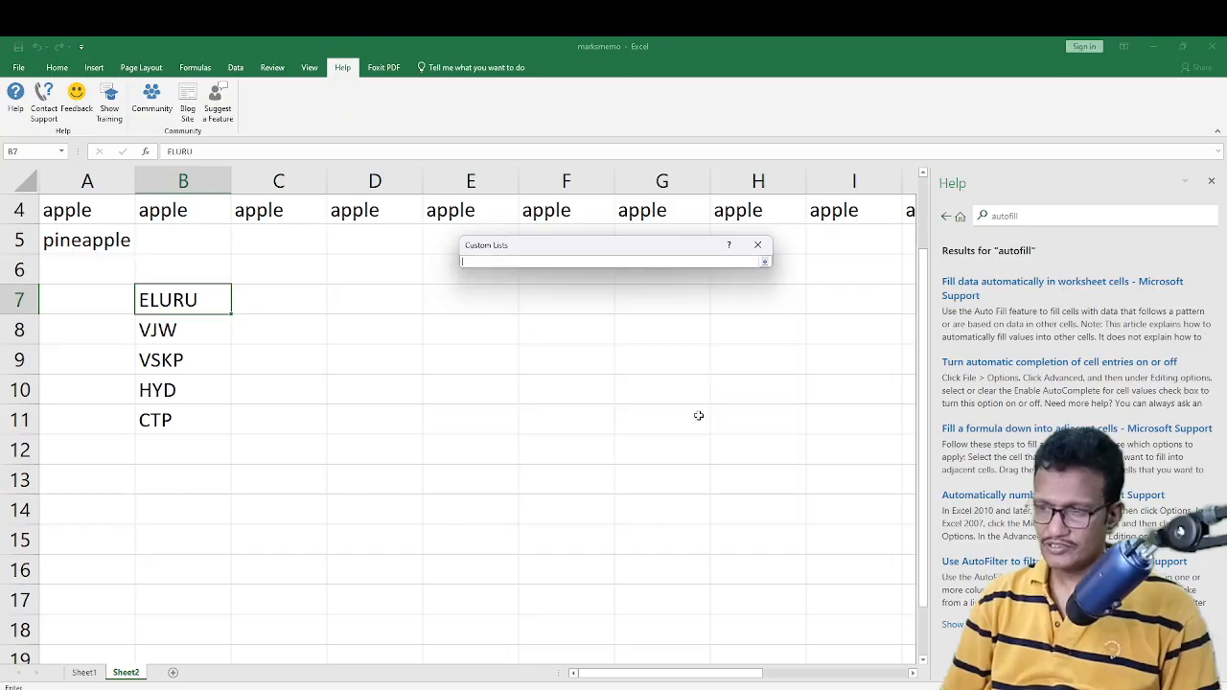
click(764, 263)
click(700, 415)
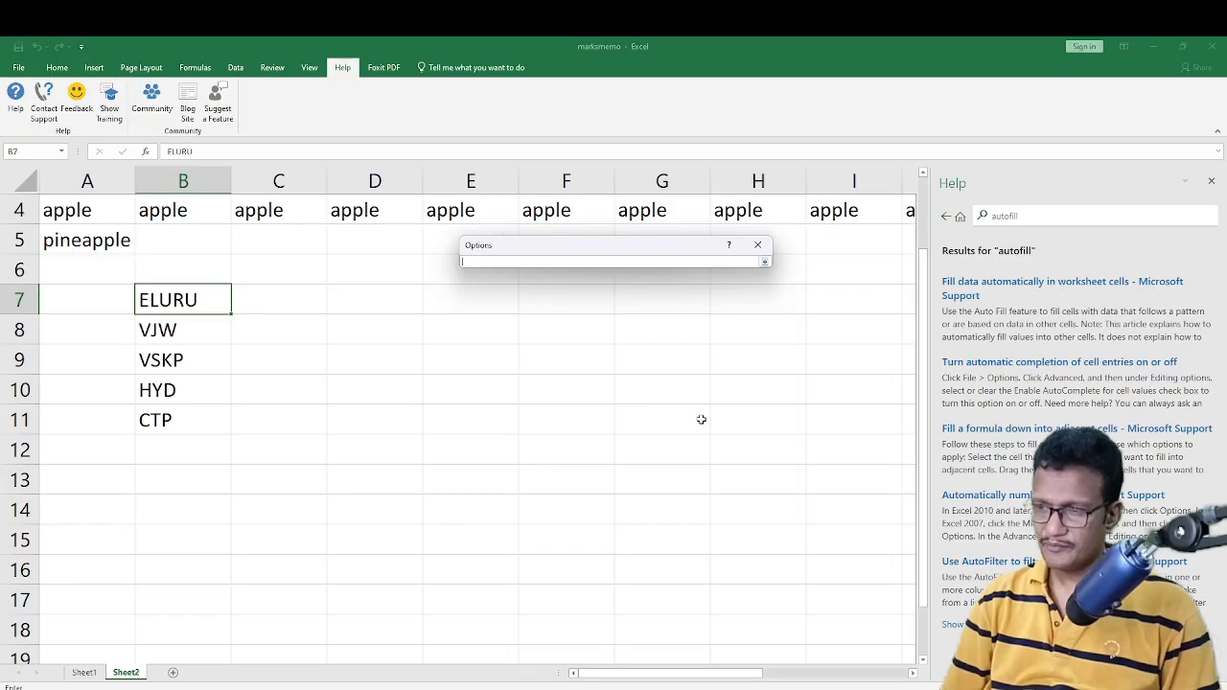
click(763, 262)
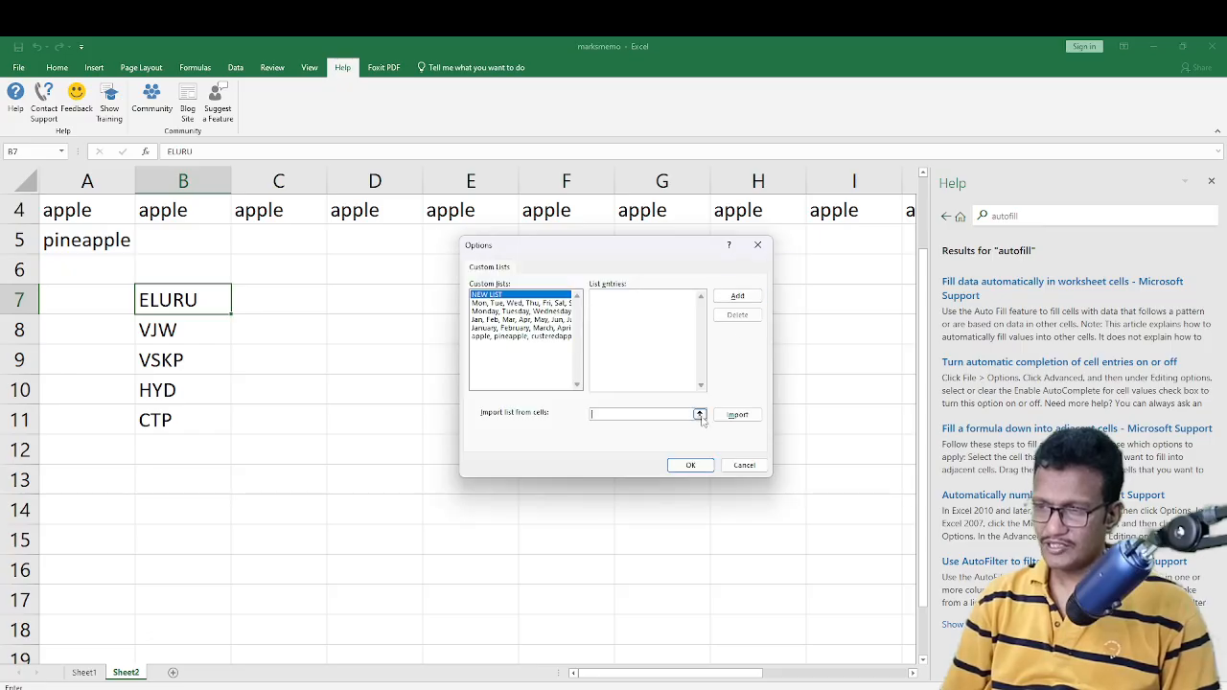
Import cells B7:B11 as a new custom list of places and accept the options
click(700, 415)
drag(151, 304, 247, 438)
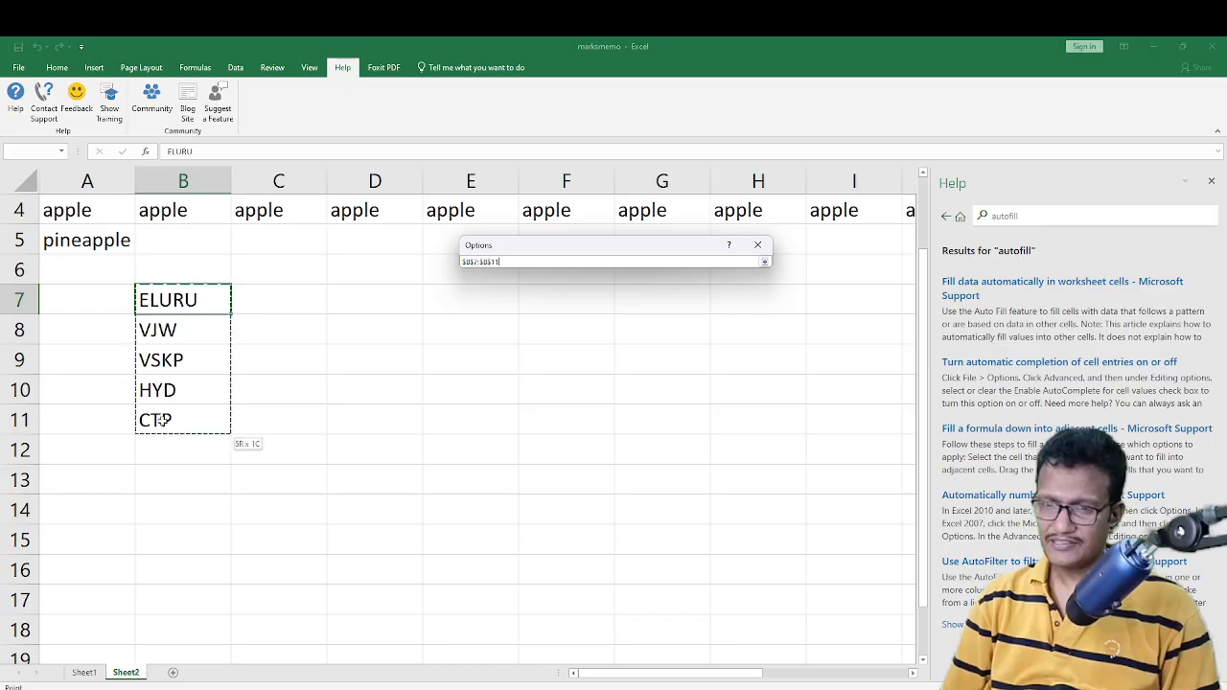
click(764, 262)
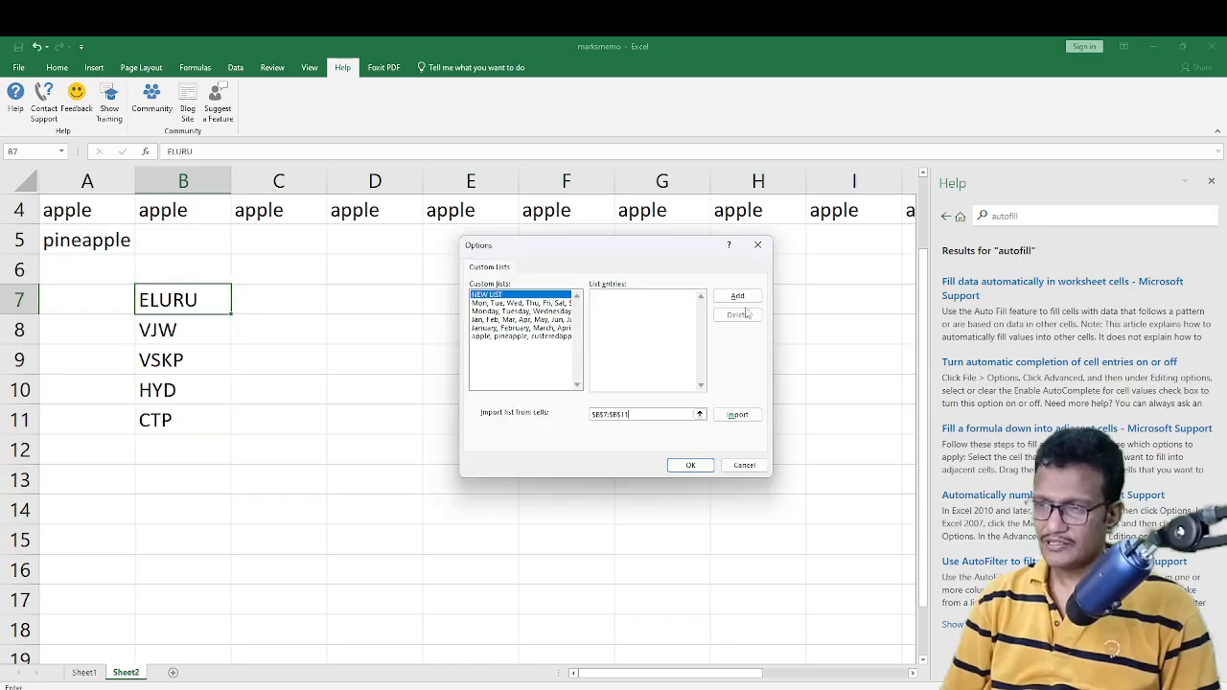
click(740, 418)
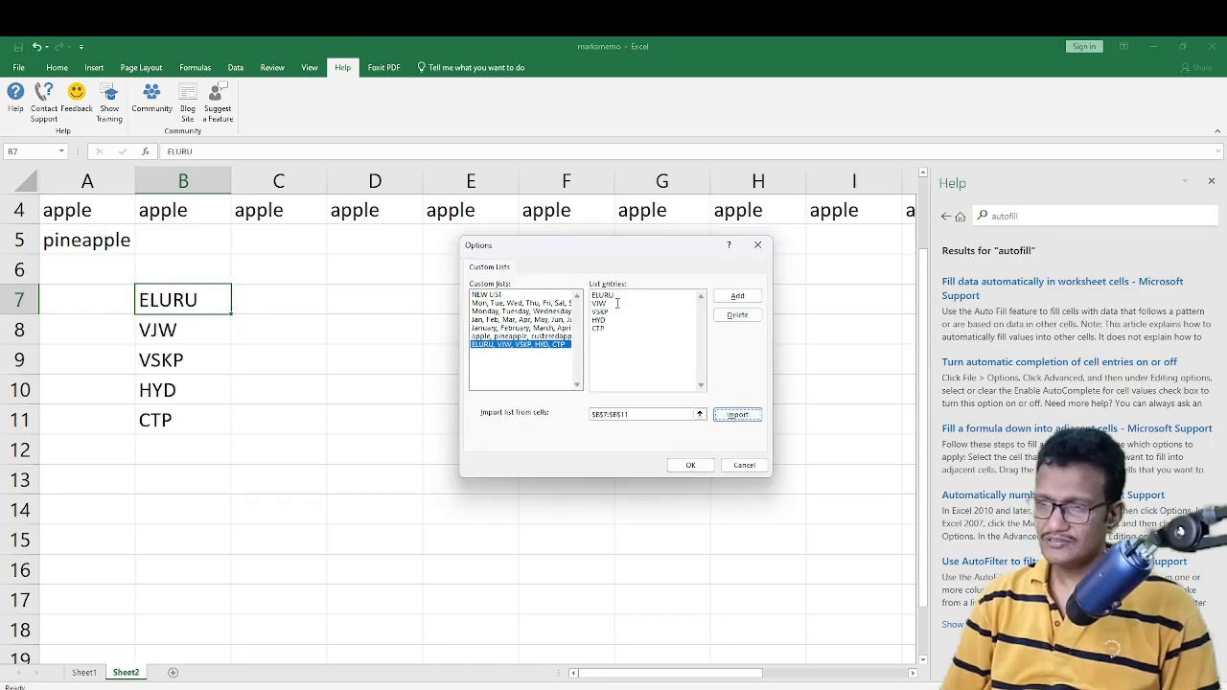
click(691, 466)
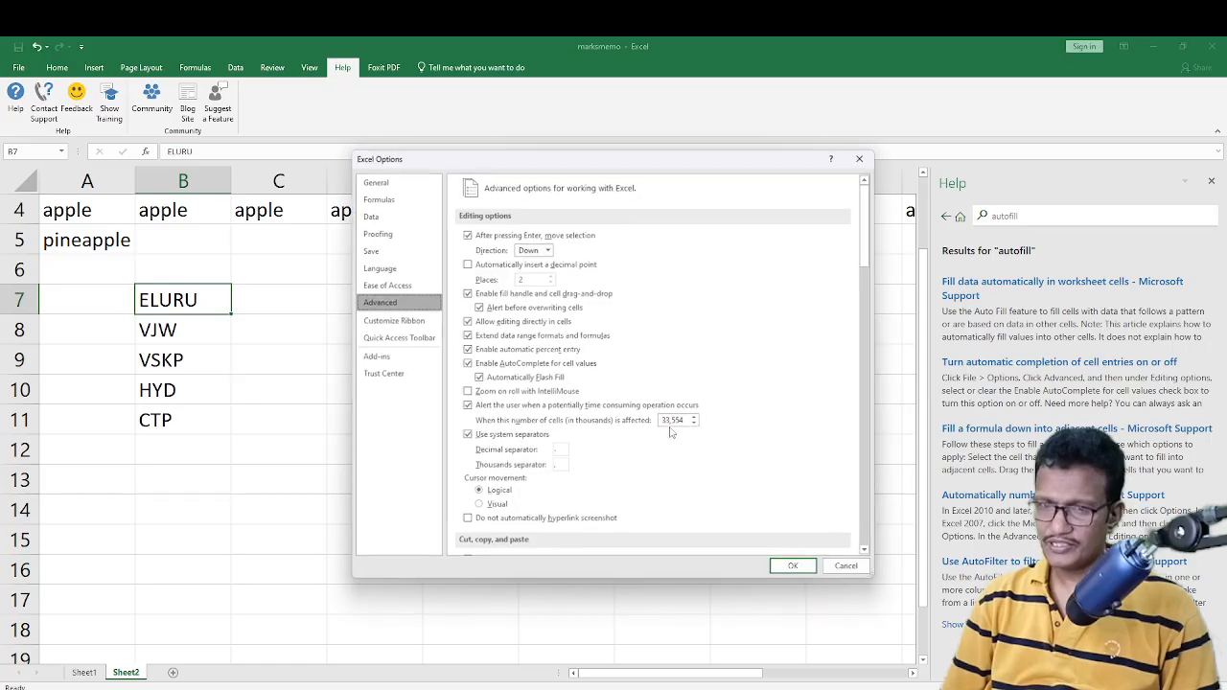
click(793, 568)
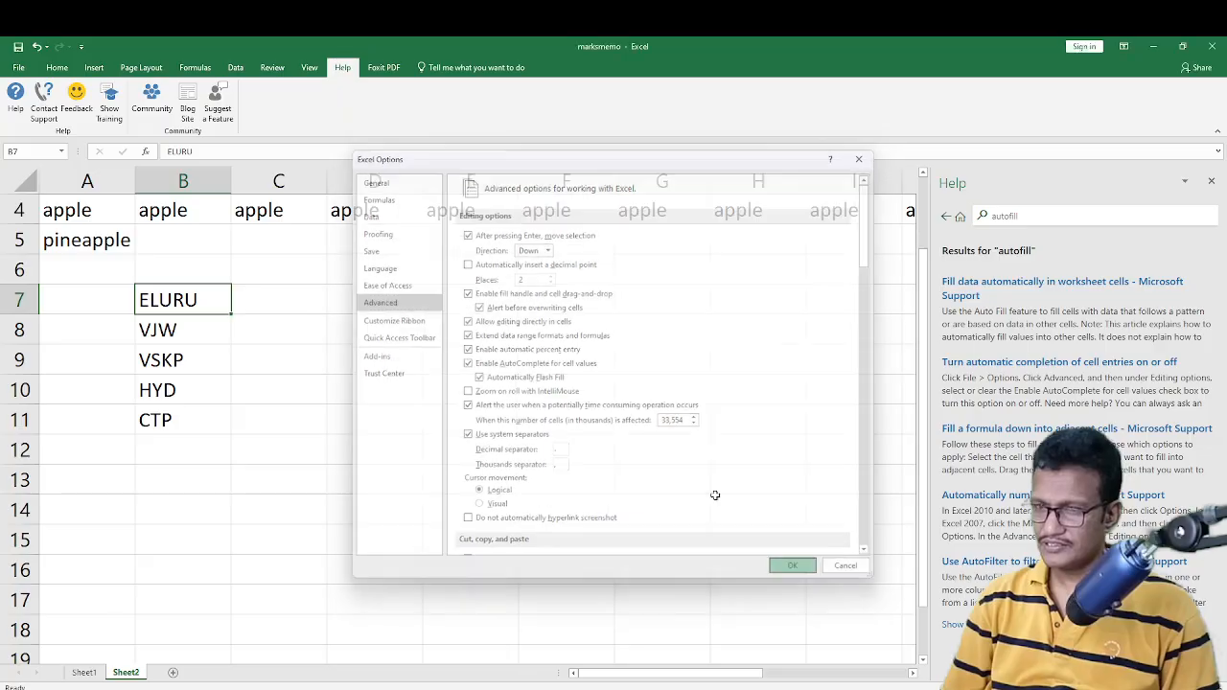
Fill the place list from ELURU in B7 across the row to G7
click(312, 313)
click(200, 315)
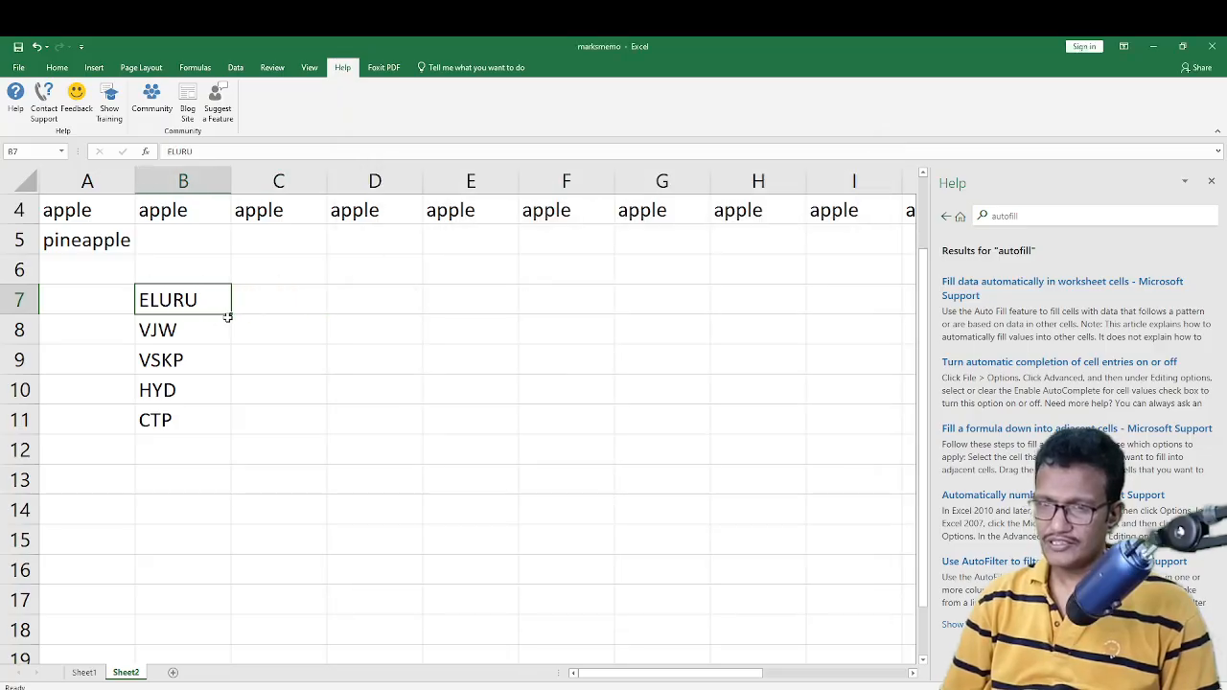
drag(231, 317, 709, 323)
Enter CTP in D9 and fill the place list down to D15
click(384, 357)
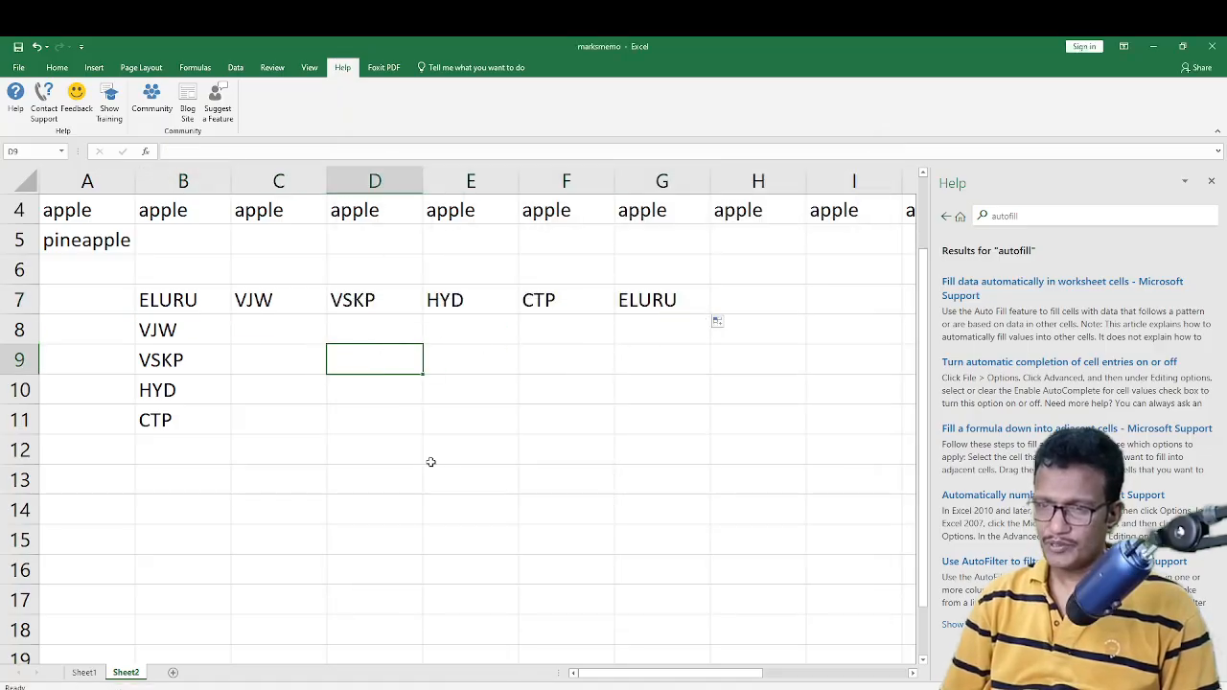
text(CP)
key(BackSpace)
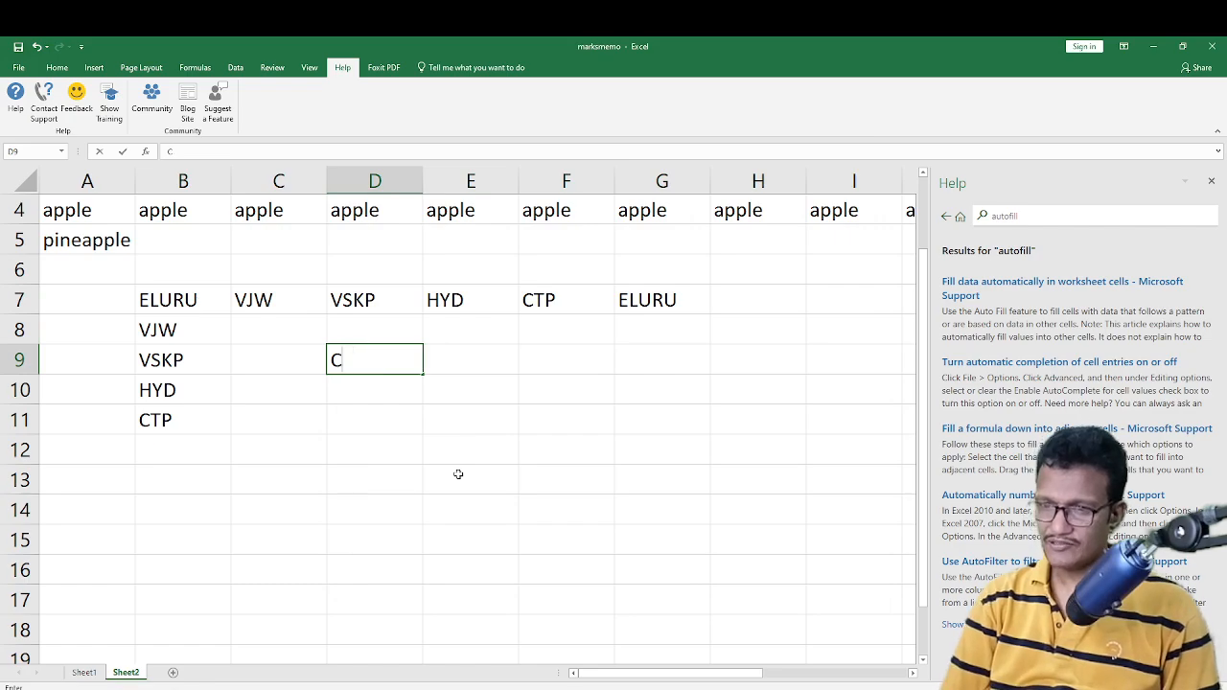
text(TP)
key(Return)
click(352, 364)
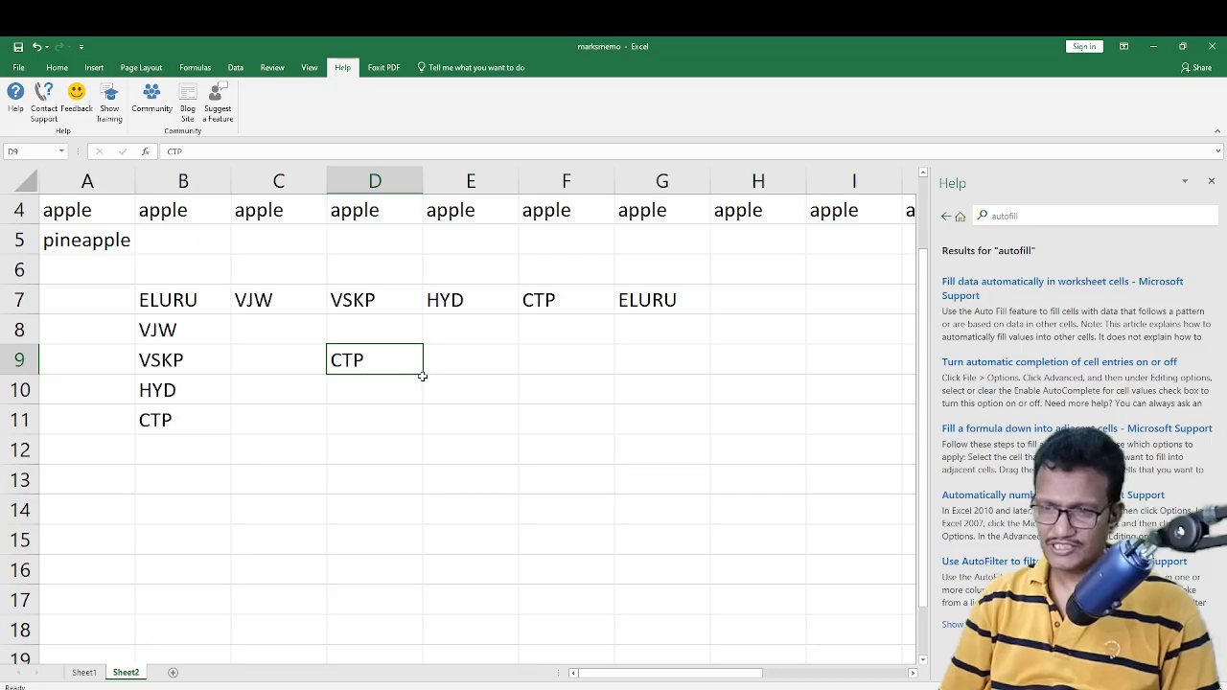
drag(423, 376, 424, 554)
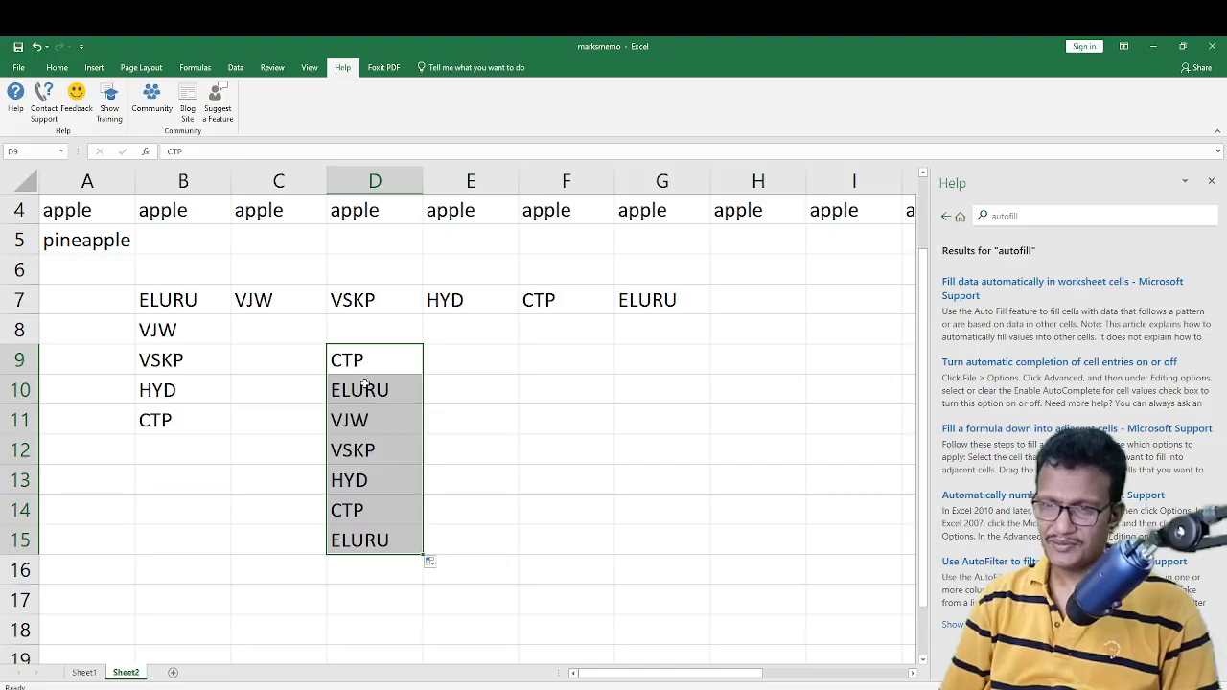
Enter VJW in E9 and fill the place list down to E15
click(479, 358)
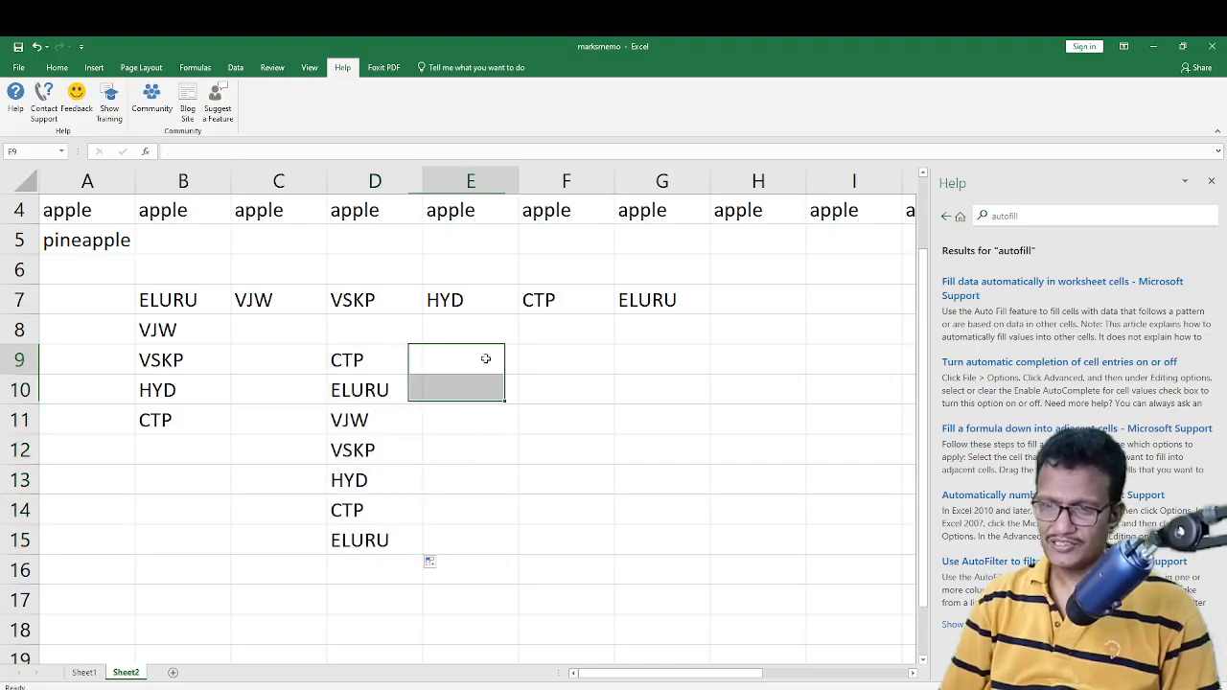
text(VJW)
key(Return)
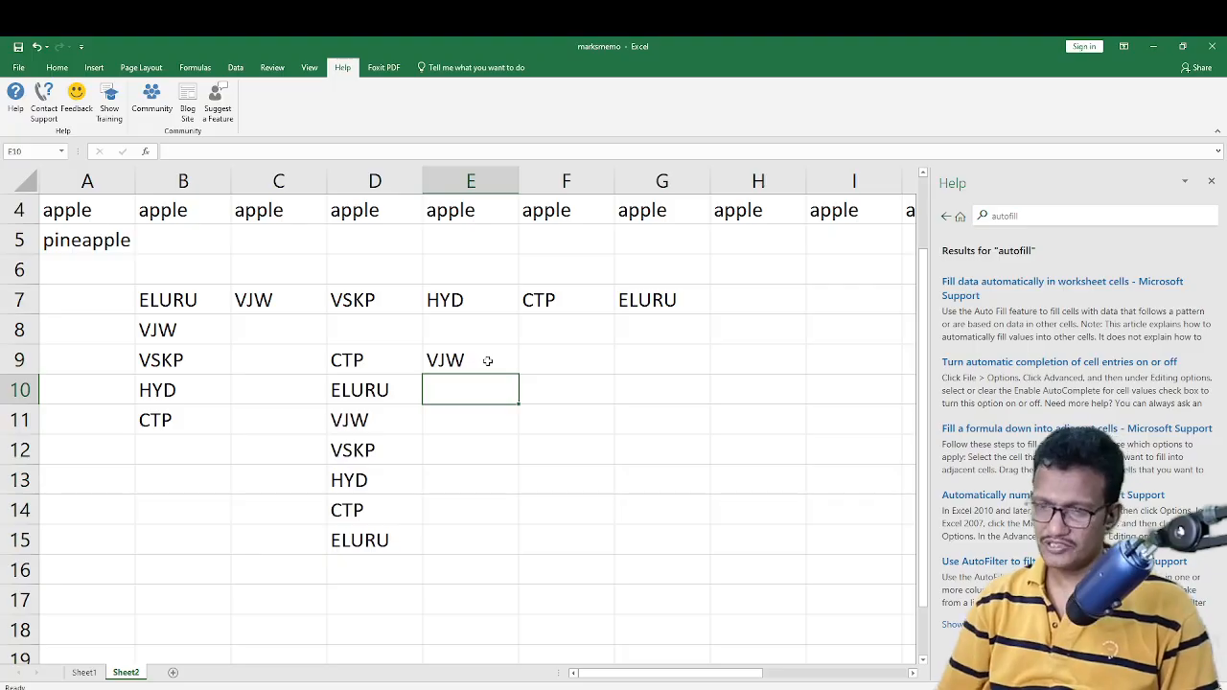
click(487, 360)
drag(521, 376, 526, 566)
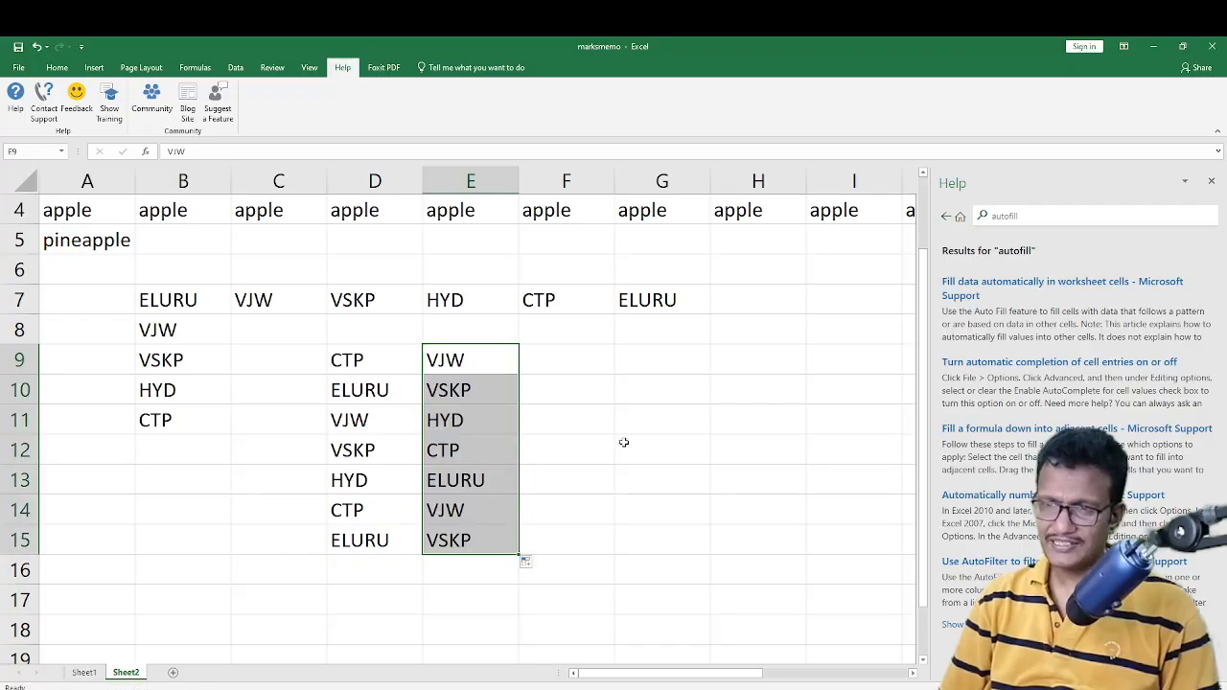
Deselect the filled range and close the Help pane
click(623, 442)
click(1211, 180)
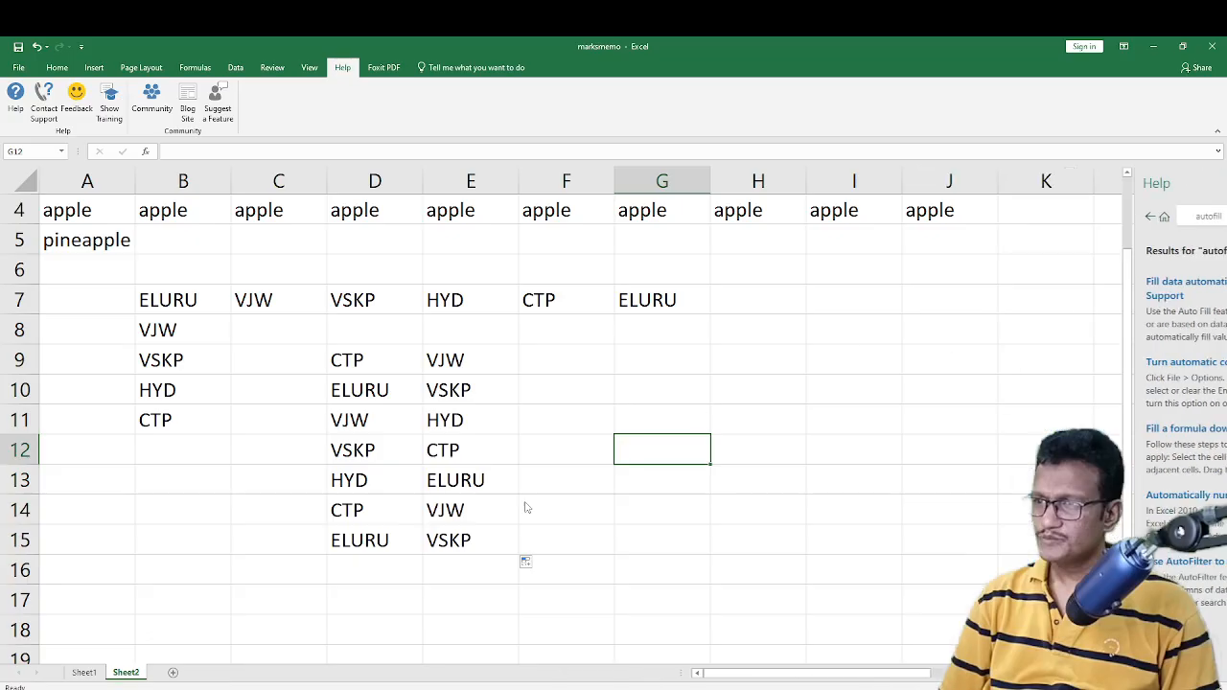
Examine the built-in weekday and month lists among the custom lists in the advanced options, and cancel without changes
click(23, 71)
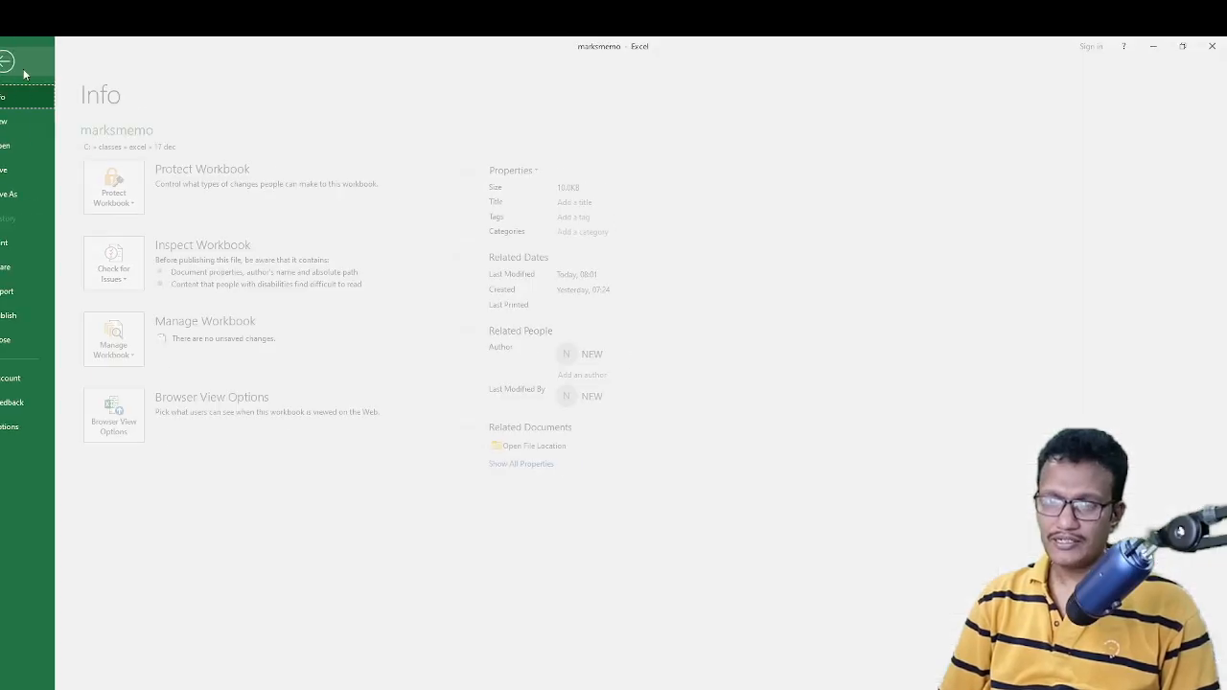
click(23, 427)
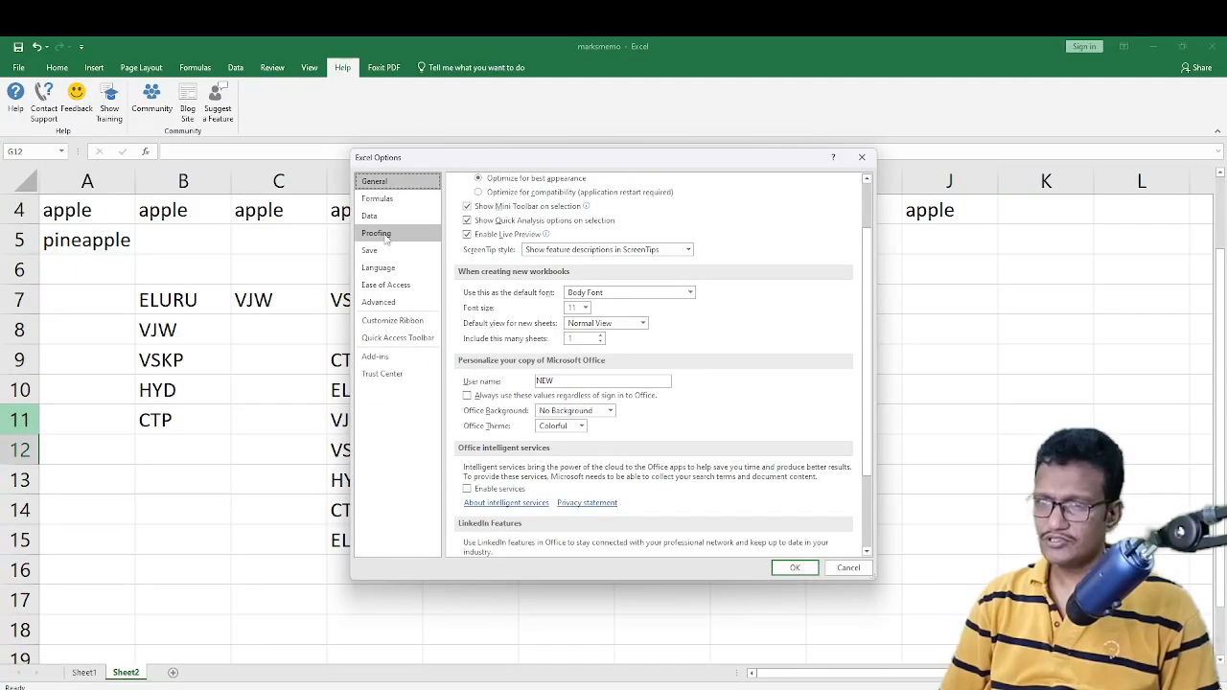
click(383, 302)
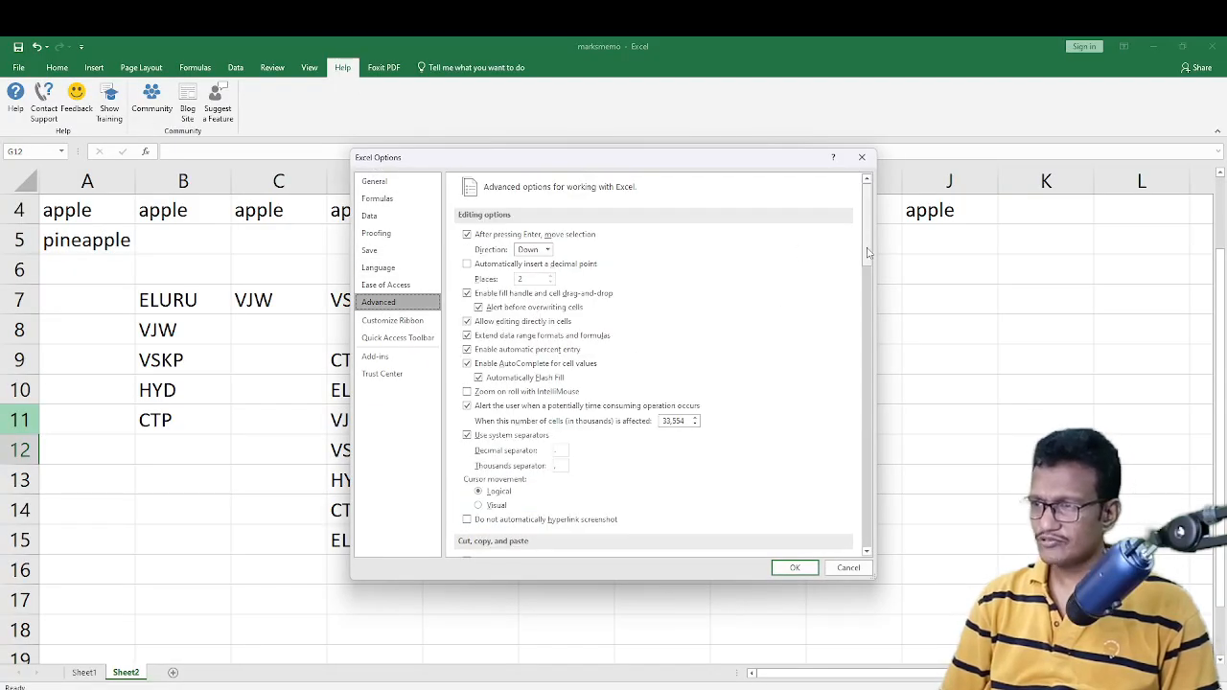
drag(872, 250, 877, 540)
click(660, 426)
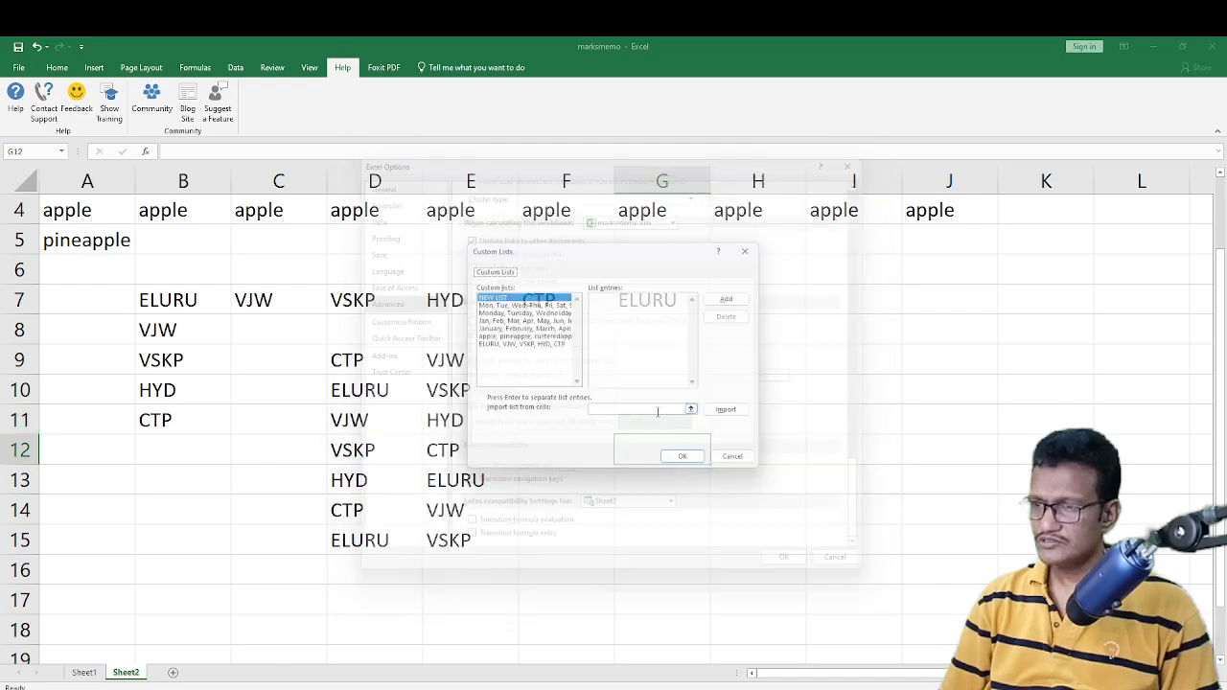
click(503, 304)
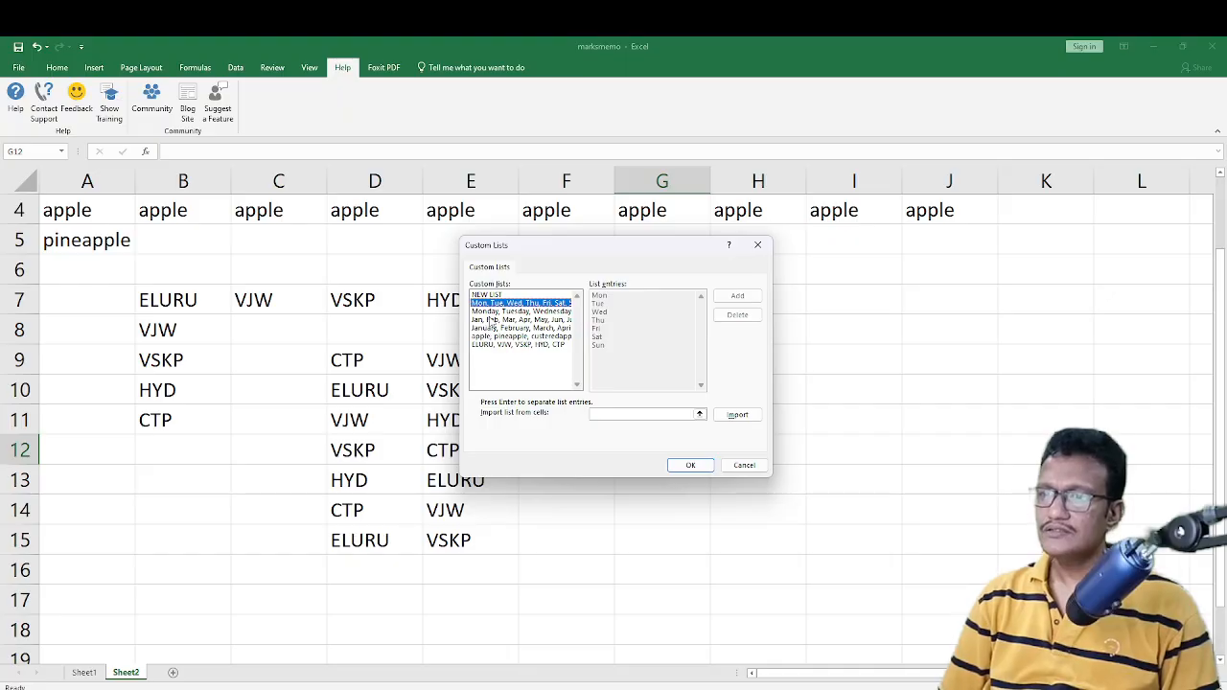
click(492, 312)
click(494, 304)
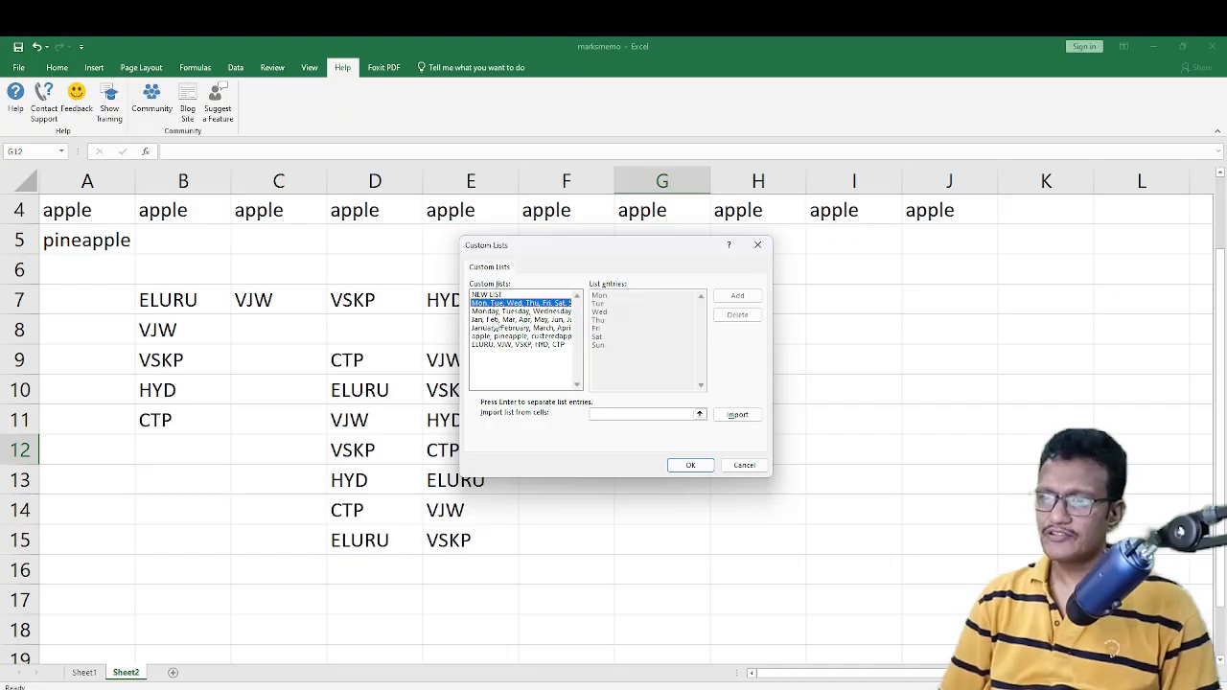
click(495, 314)
click(505, 320)
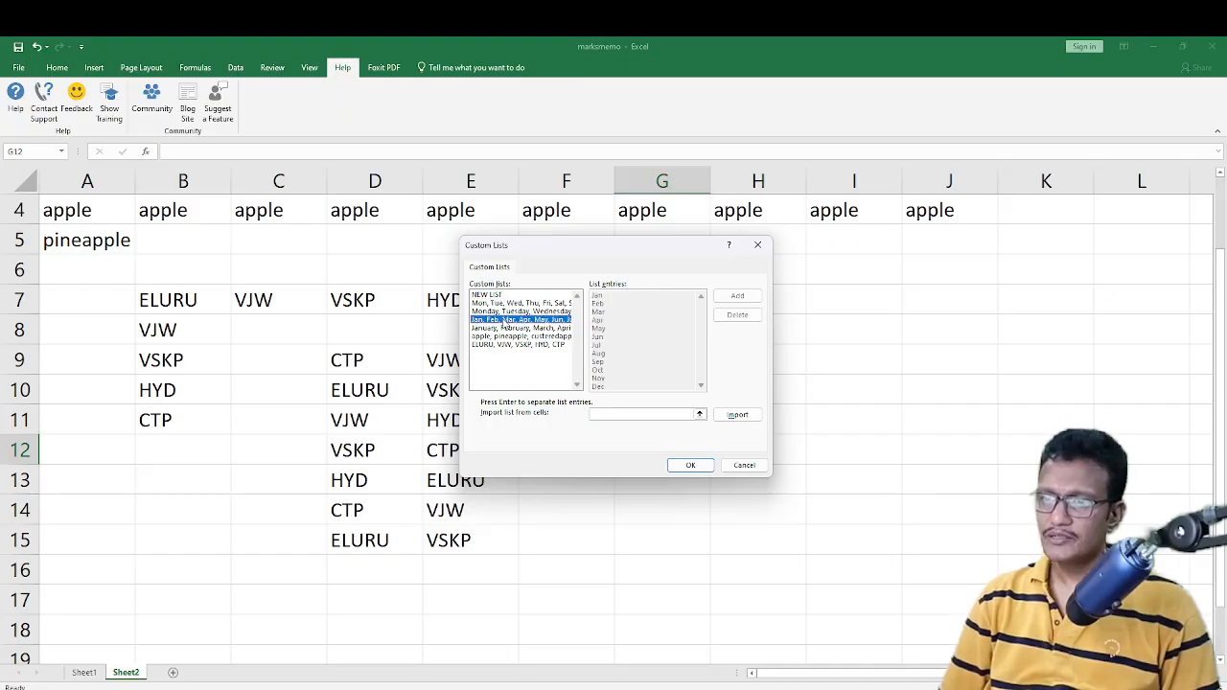
click(499, 328)
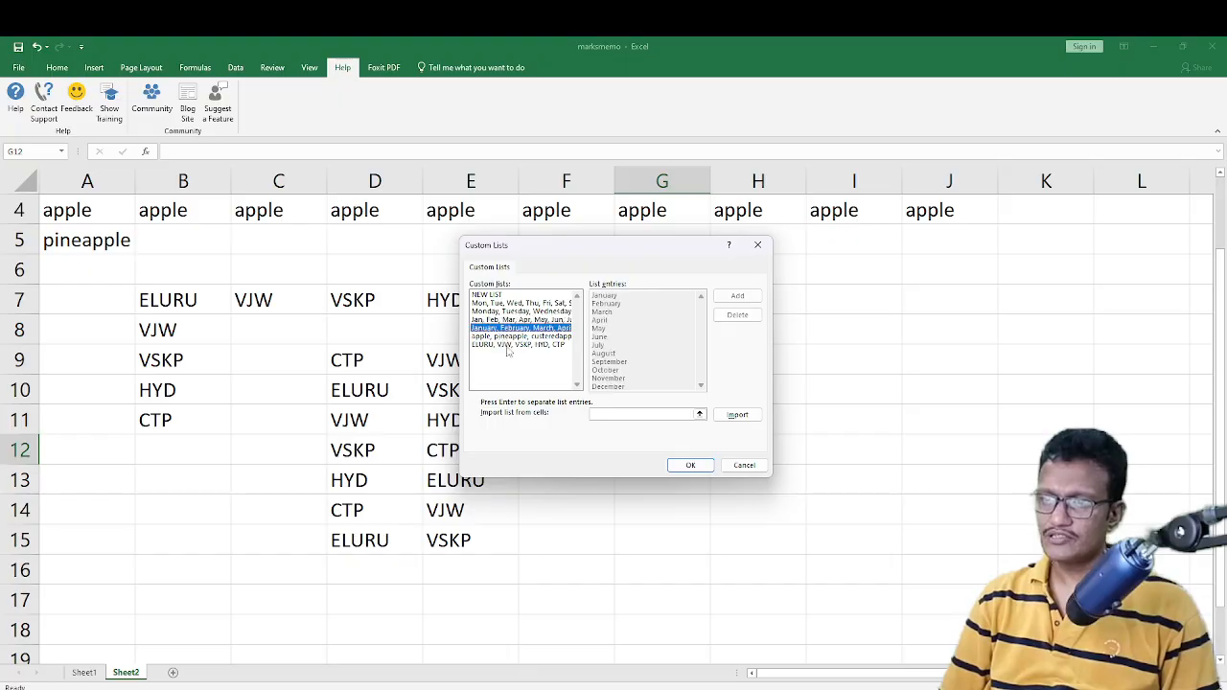
click(738, 467)
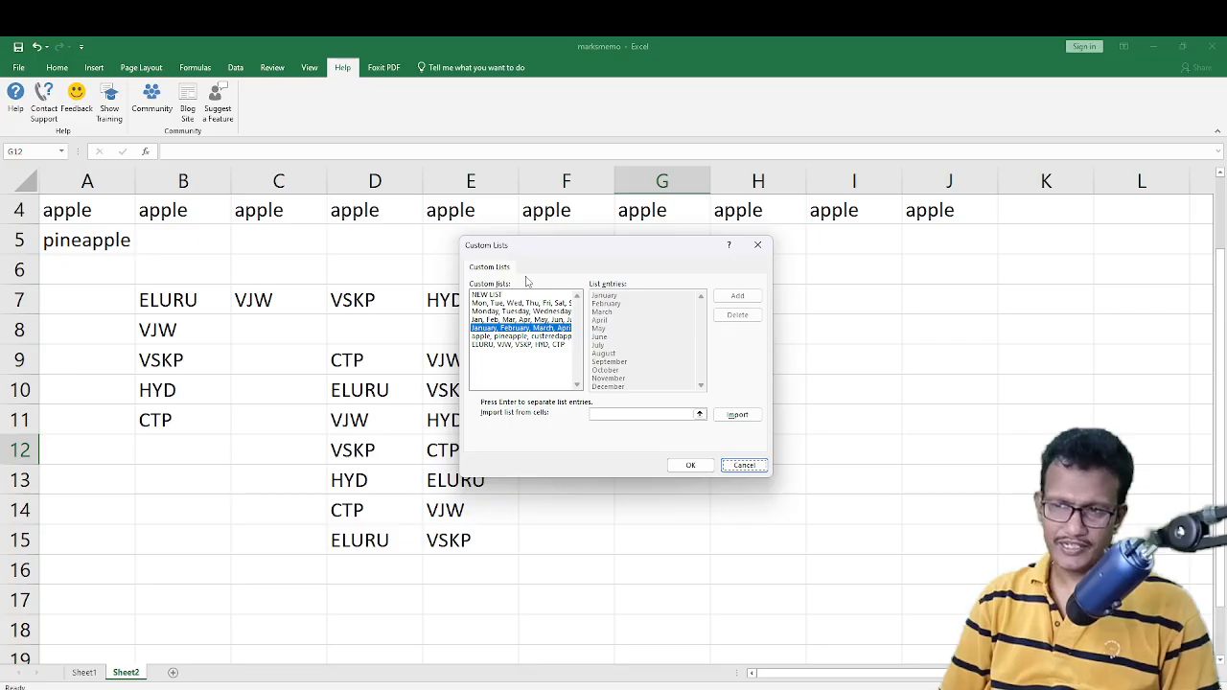
click(743, 465)
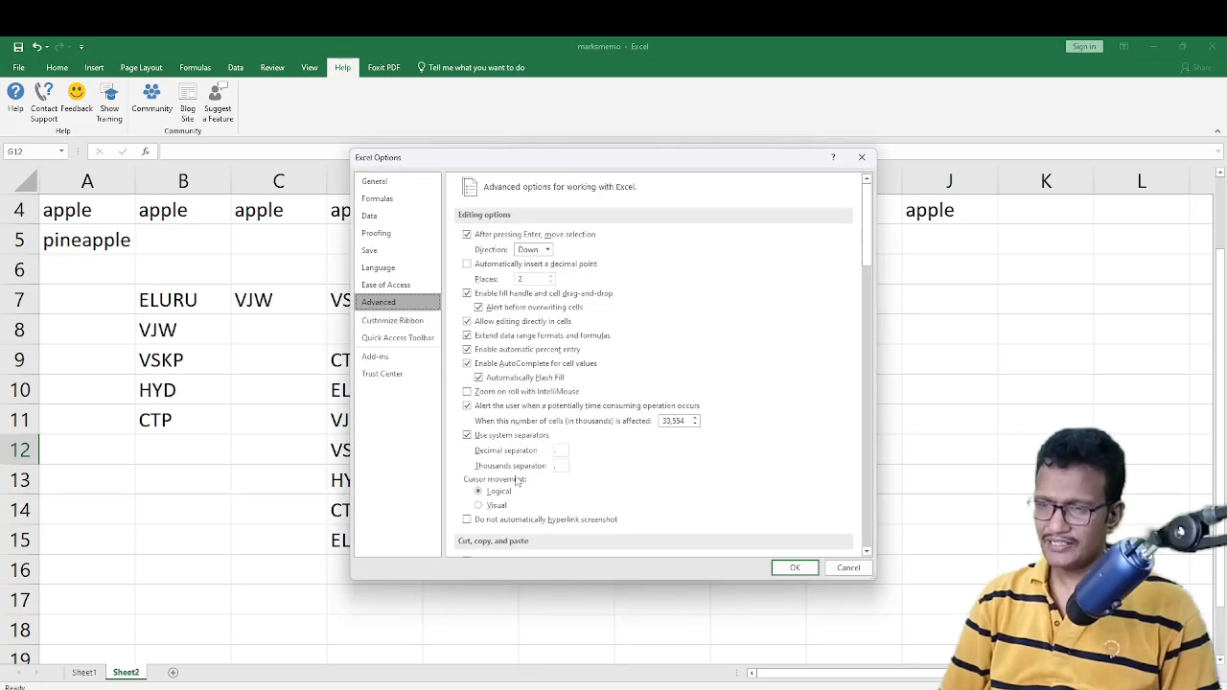
click(849, 567)
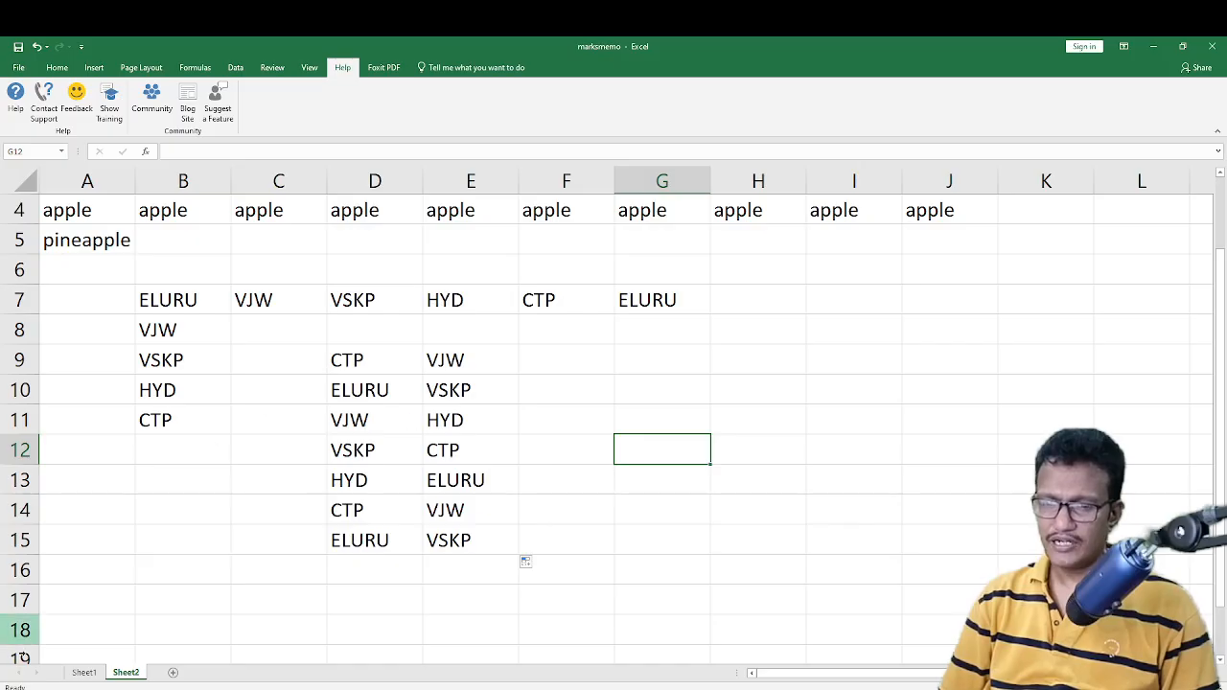
Switch to Sheet1 and select cell C6 in the marks memo
click(83, 672)
click(338, 443)
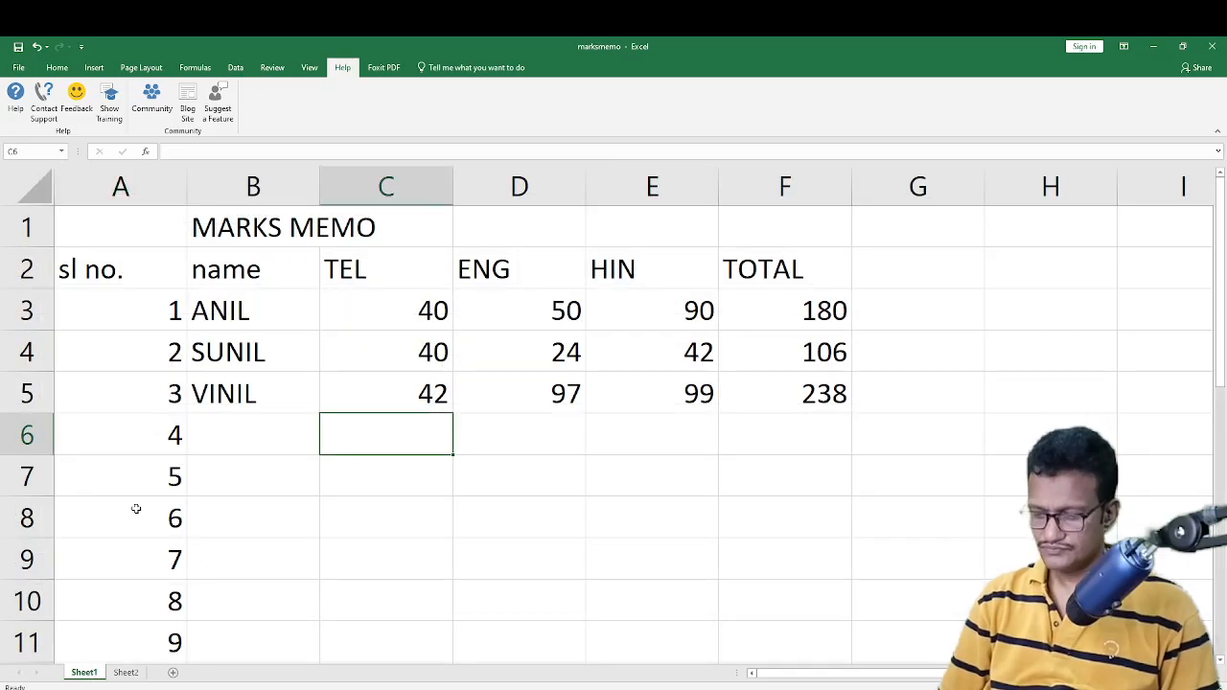